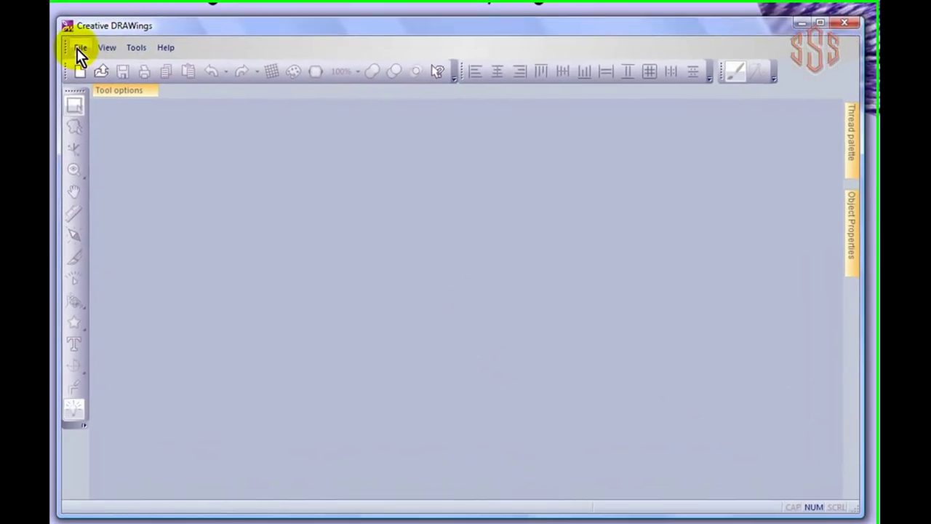
Create a new graphic document with the Hoop SQ (200 x 200) hoop and the preselected fabric
click(79, 49)
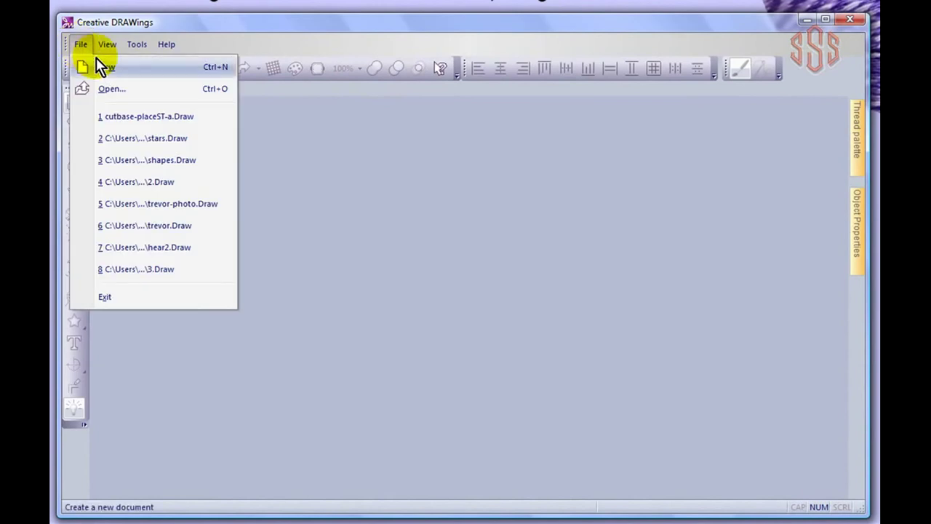
click(103, 66)
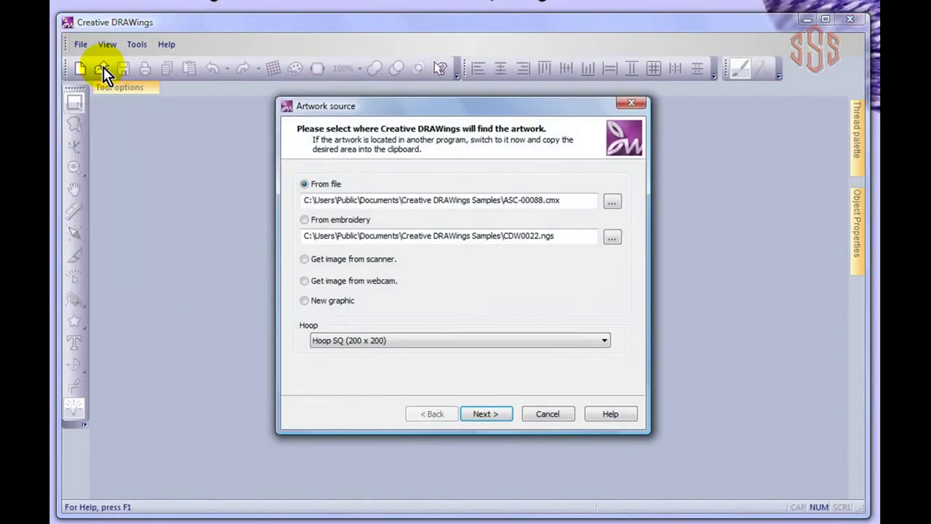
click(305, 300)
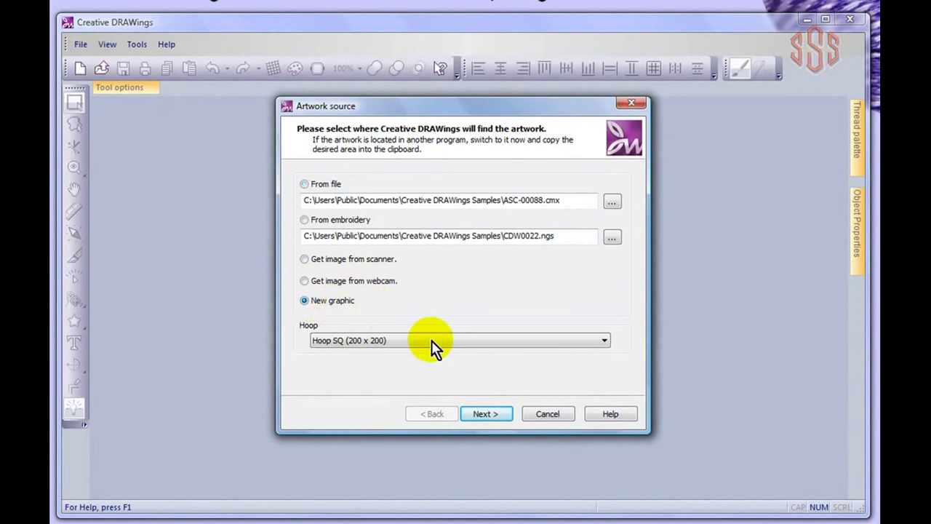
click(493, 412)
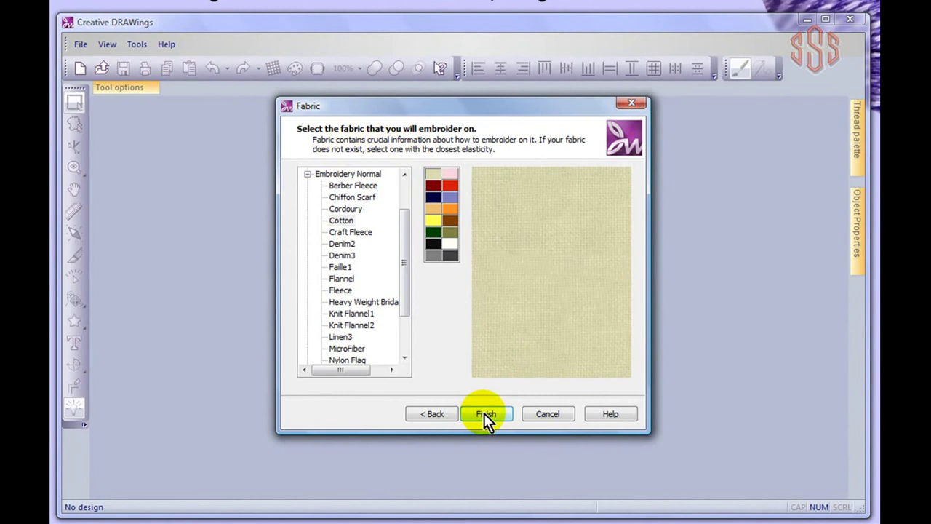
click(485, 414)
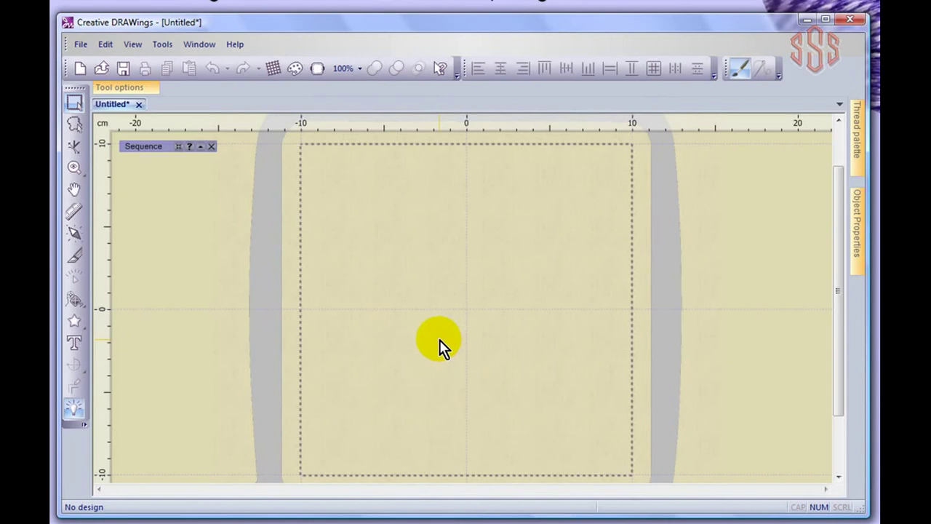
Draw a six-pointed star about 96 mm wide and 102 mm high in the hoop's upper middle area
click(76, 322)
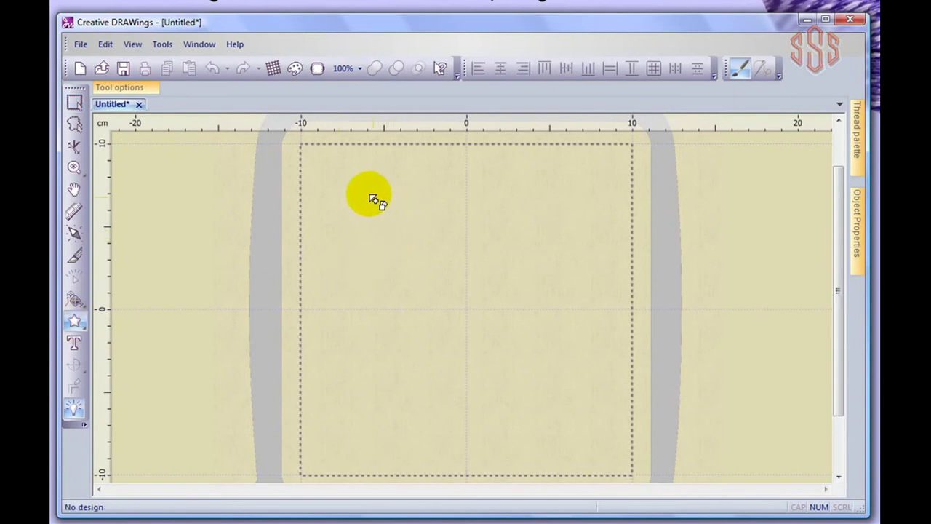
drag(358, 187, 538, 354)
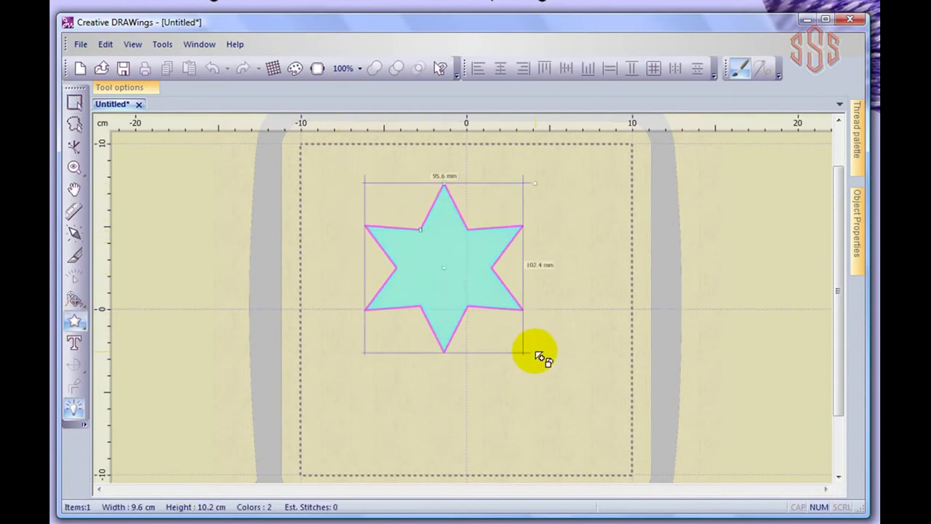
key(Escape)
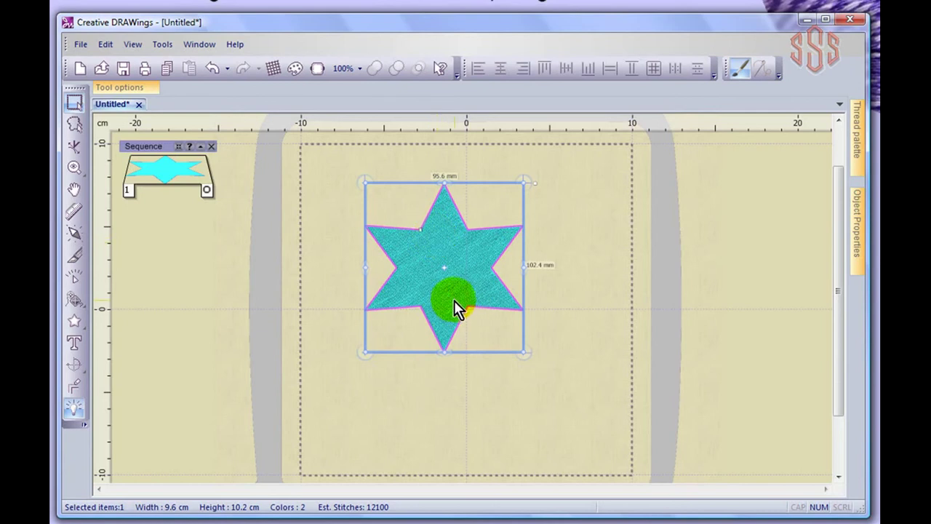
Examine the star's fill stitches and its outline stitching up close
scroll(438, 236, up, 4)
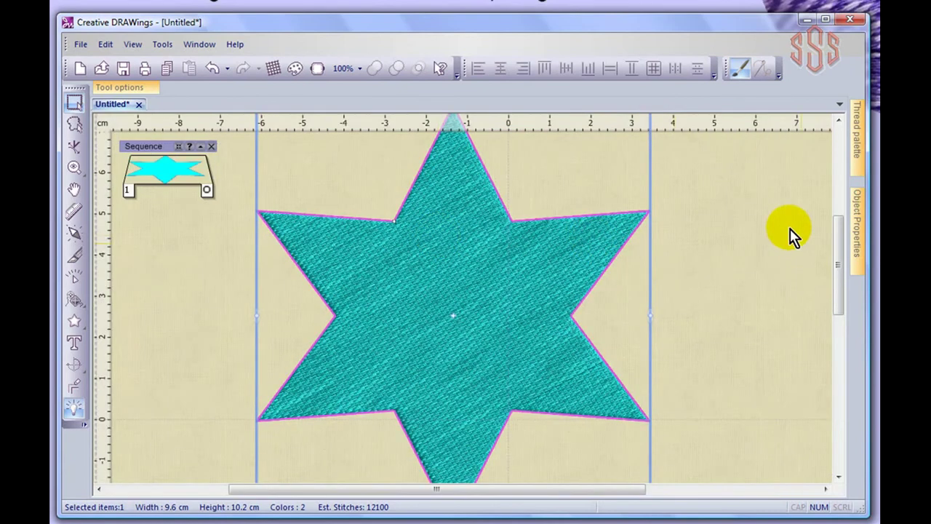
click(790, 229)
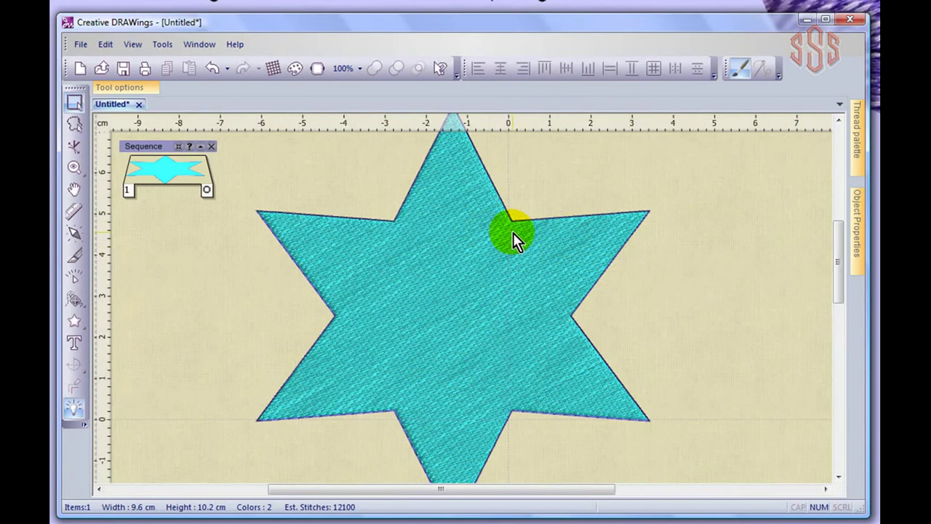
scroll(513, 232, up, 4)
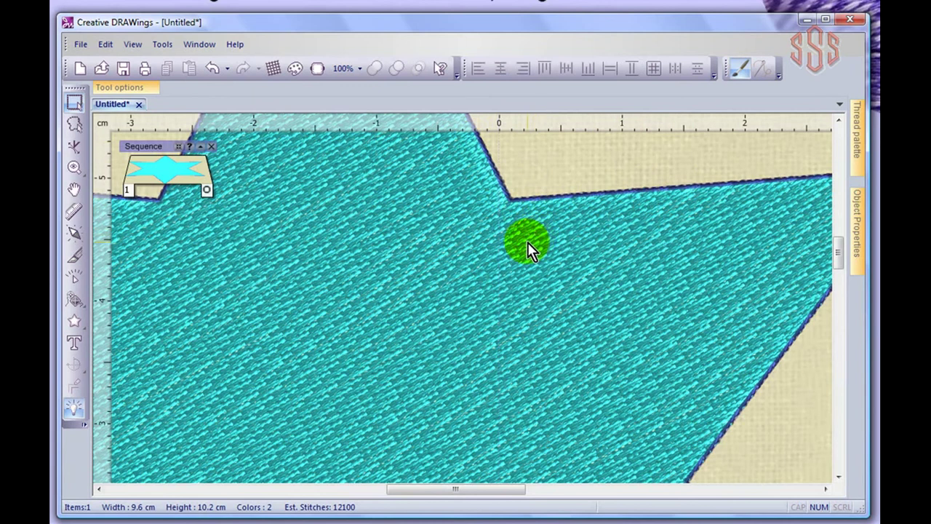
scroll(527, 242, down, 4)
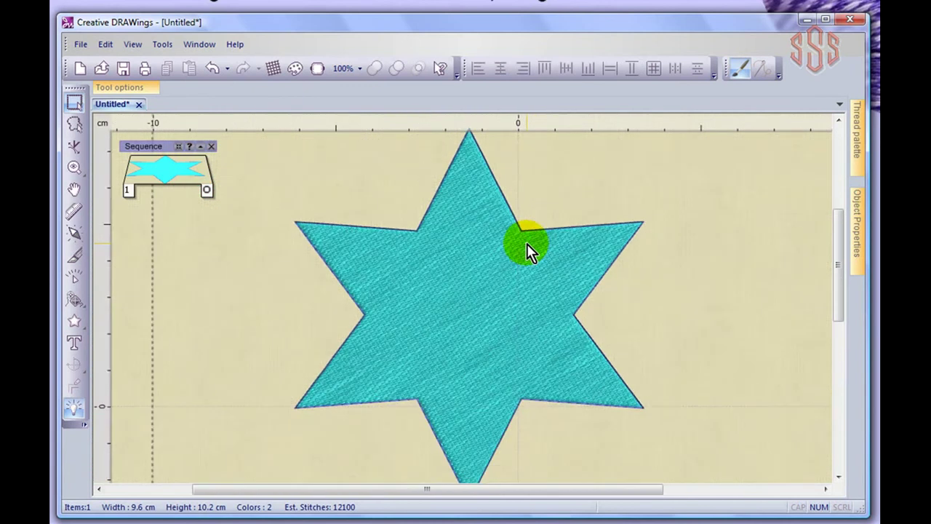
scroll(527, 243, down, 2)
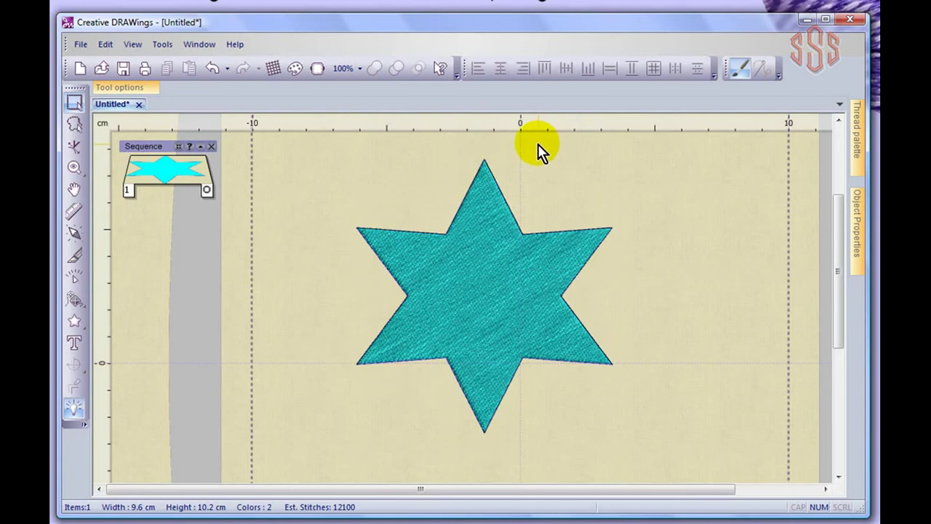
click(483, 248)
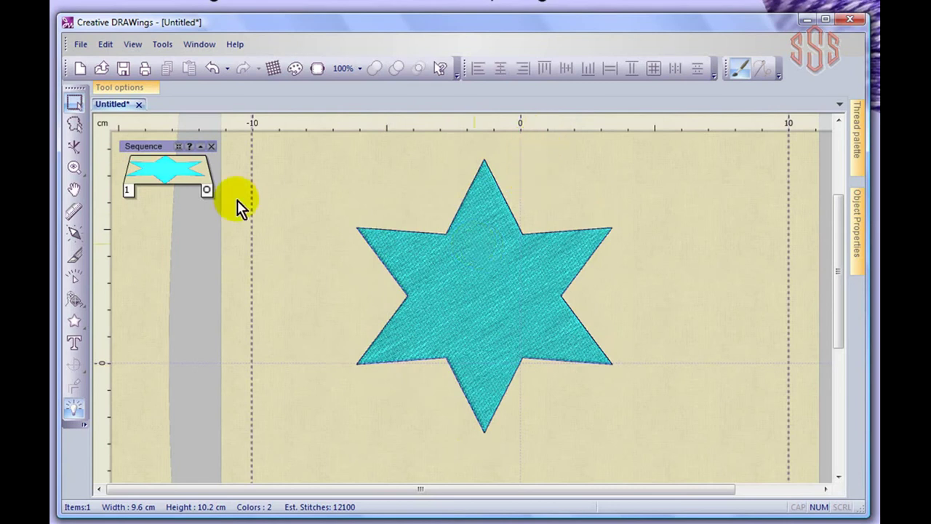
click(414, 230)
click(494, 243)
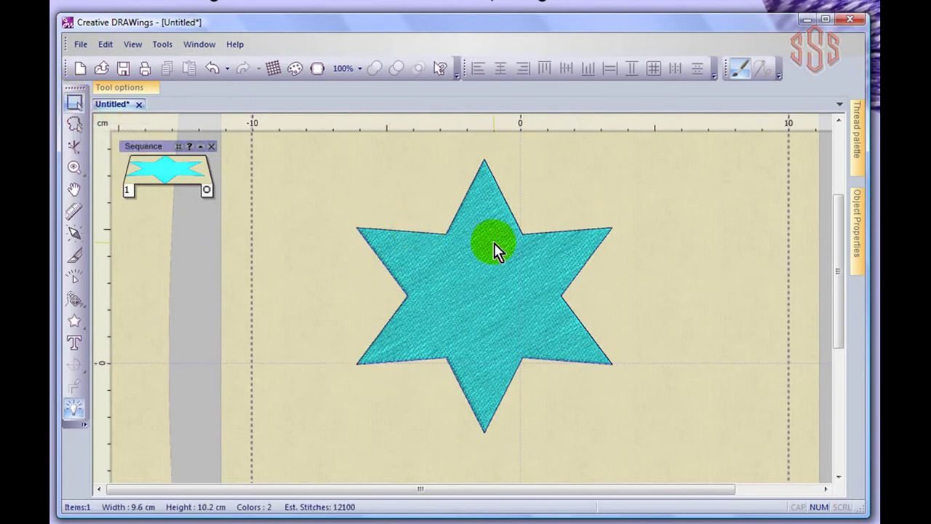
Select the star and reduce its number of rays to 5
click(494, 243)
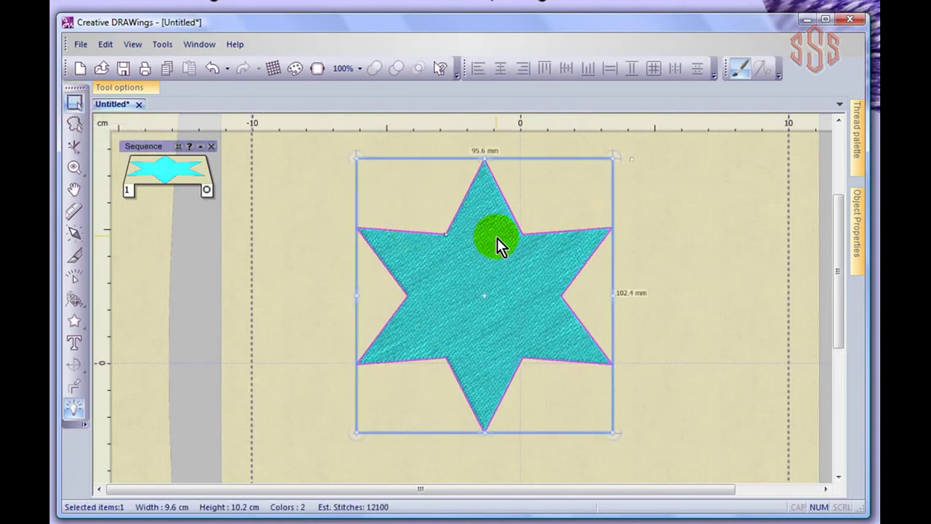
mouse_move(119, 87)
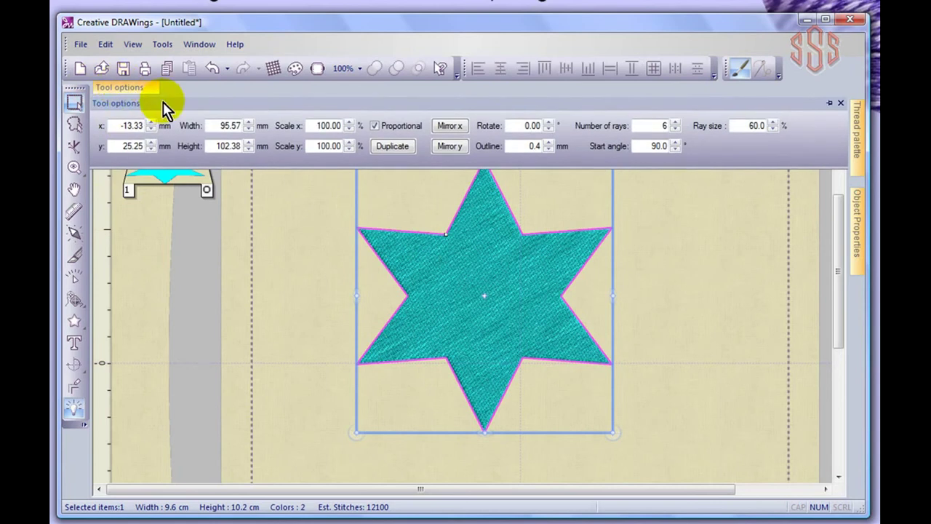
click(675, 128)
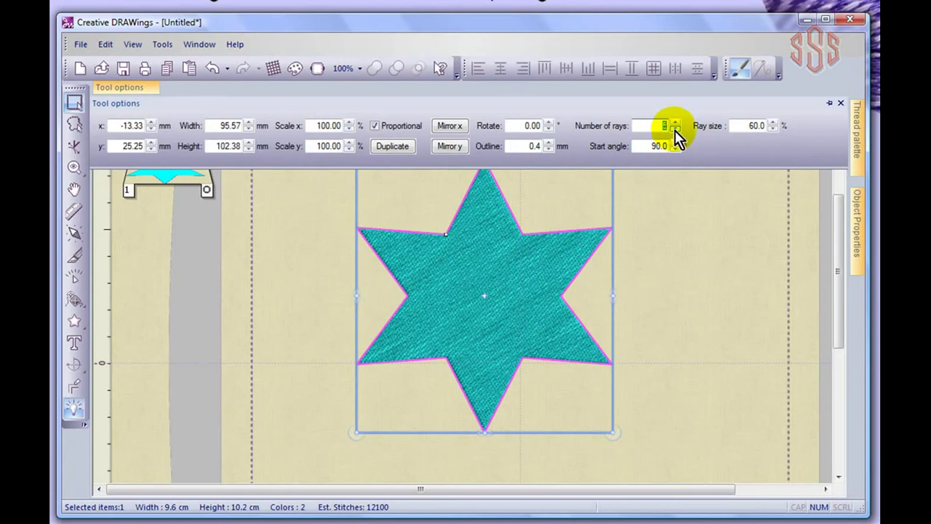
click(675, 131)
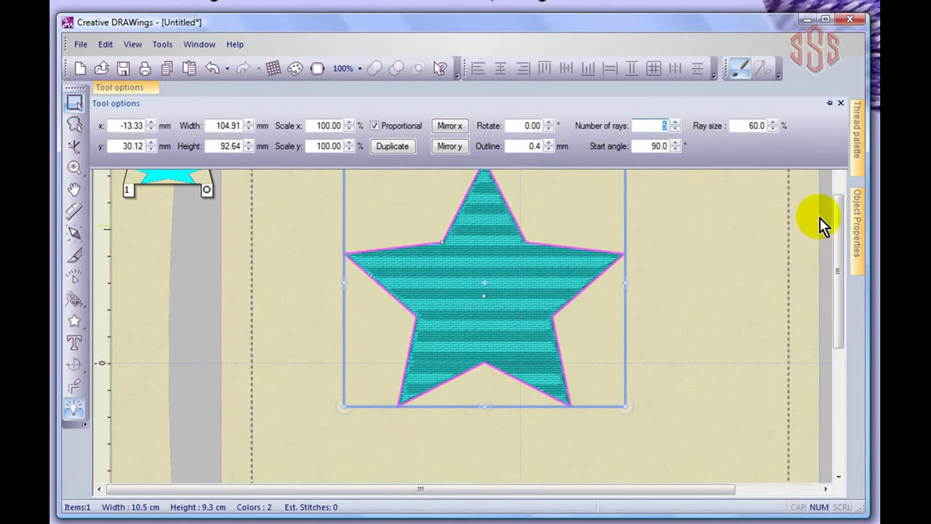
Change the star's outline stitch type to Satin serial with no pattern and inspect the edge closely
click(857, 218)
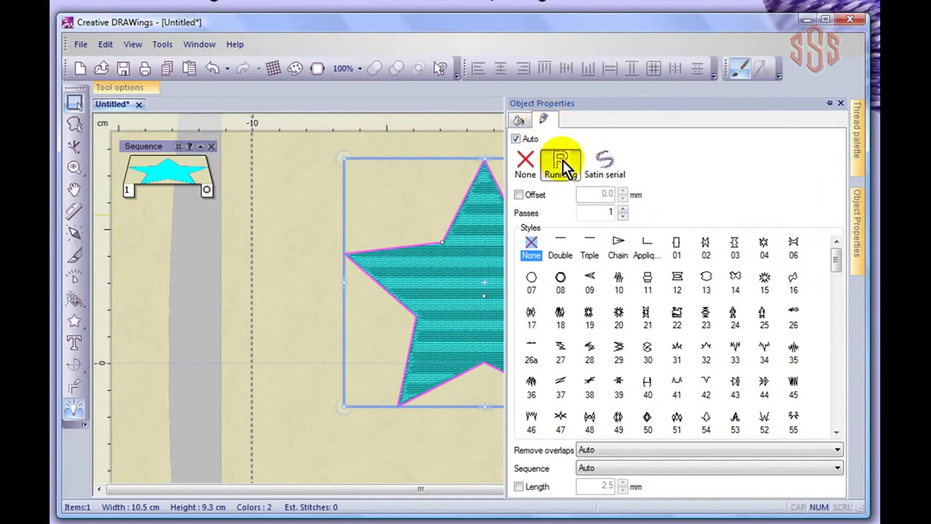
click(602, 166)
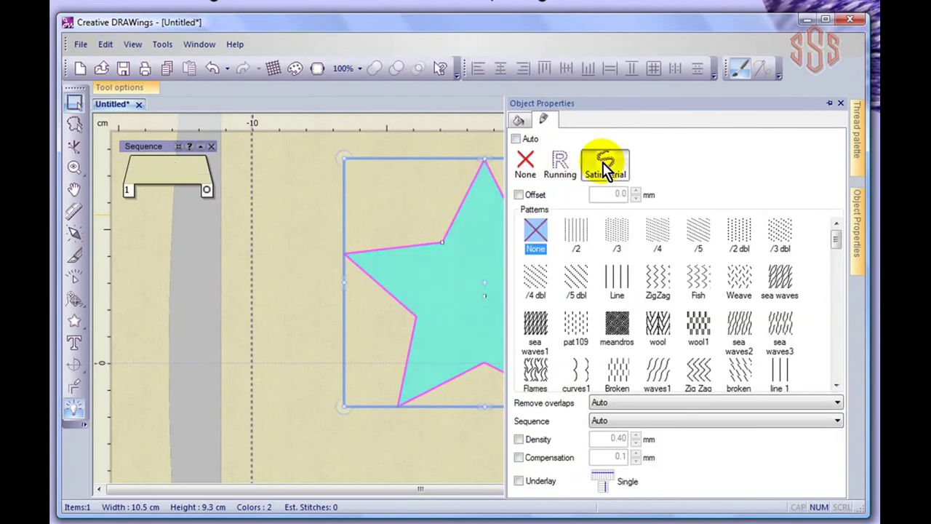
scroll(442, 203, up, 5)
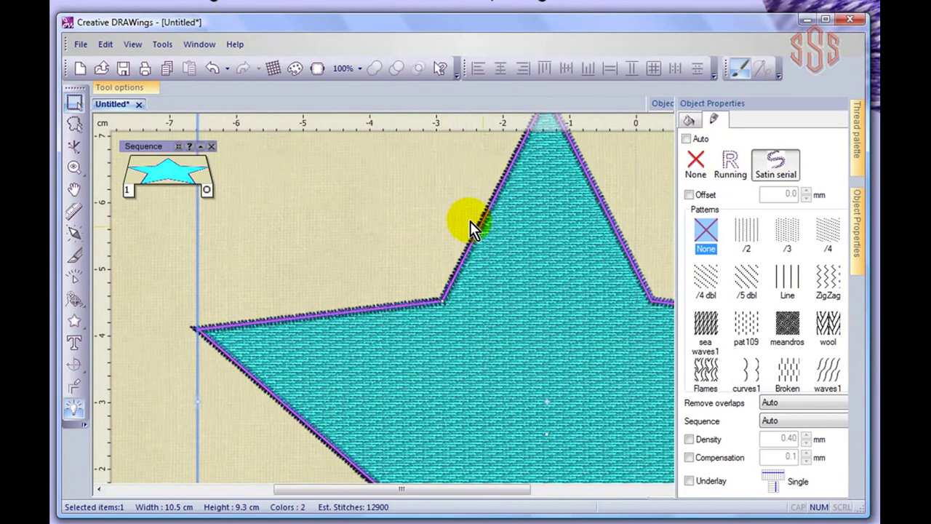
scroll(441, 206, up, 1)
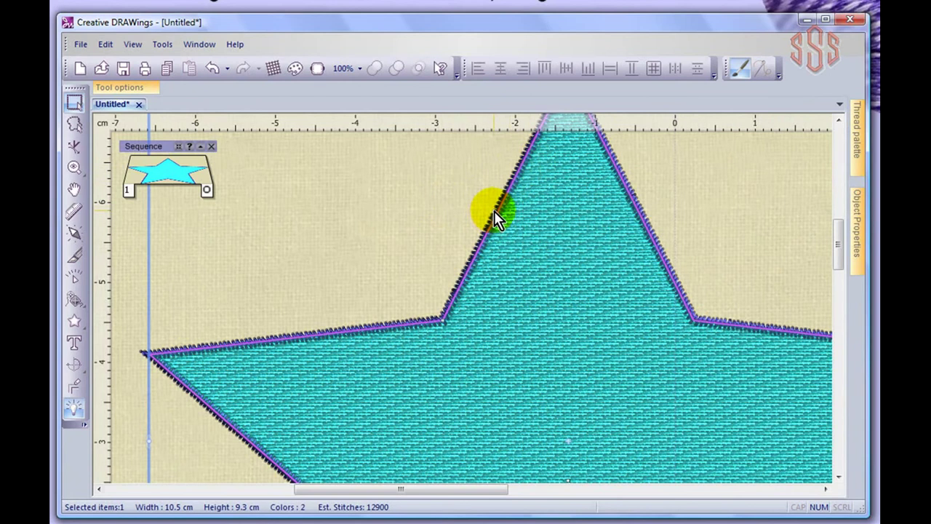
Set the star's outline width to 2 mm and deselect the star to view the whole shape
mouse_move(142, 86)
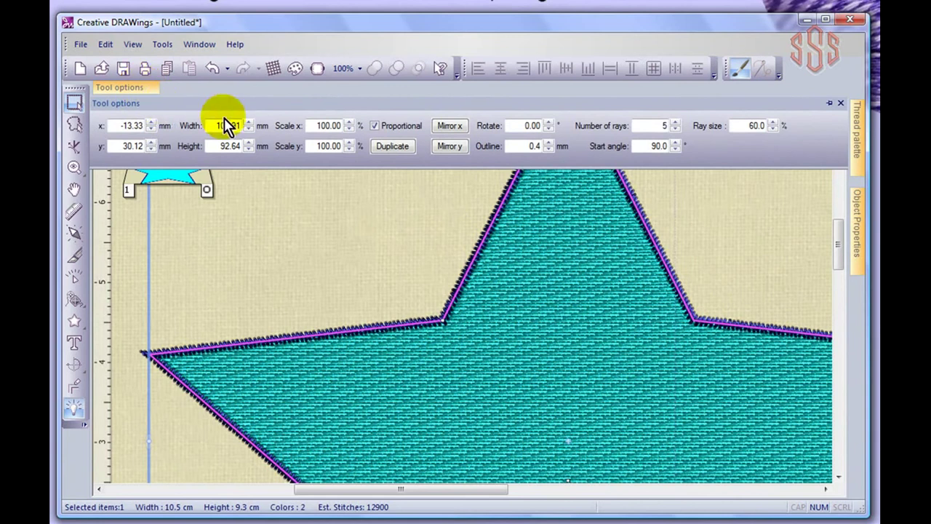
double_click(534, 145)
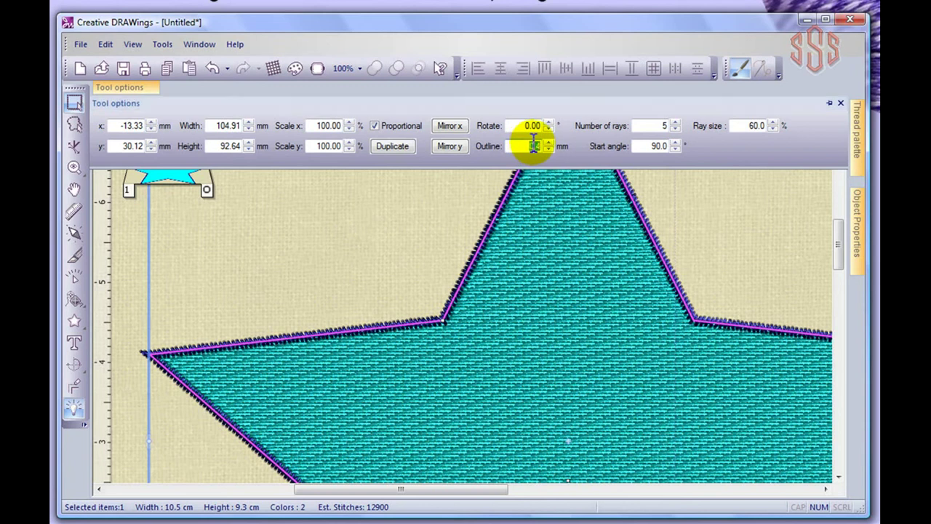
text(2)
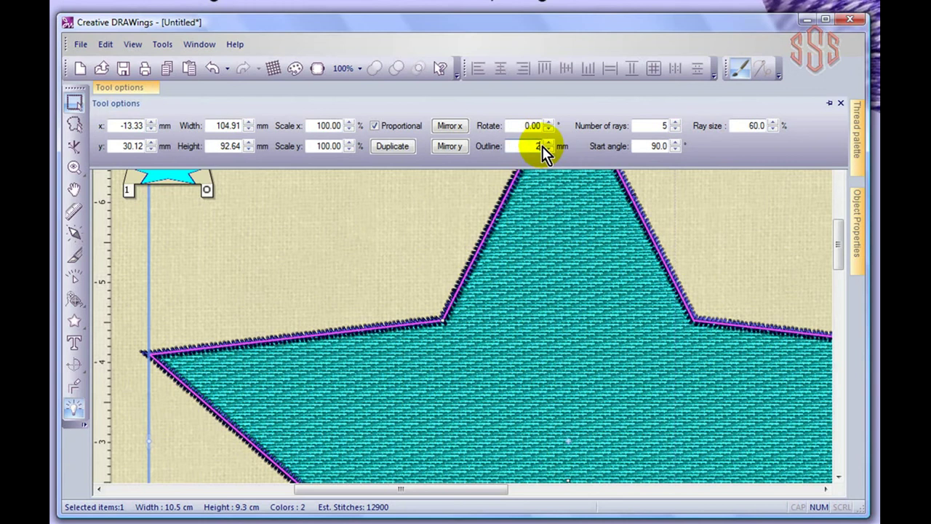
key(Return)
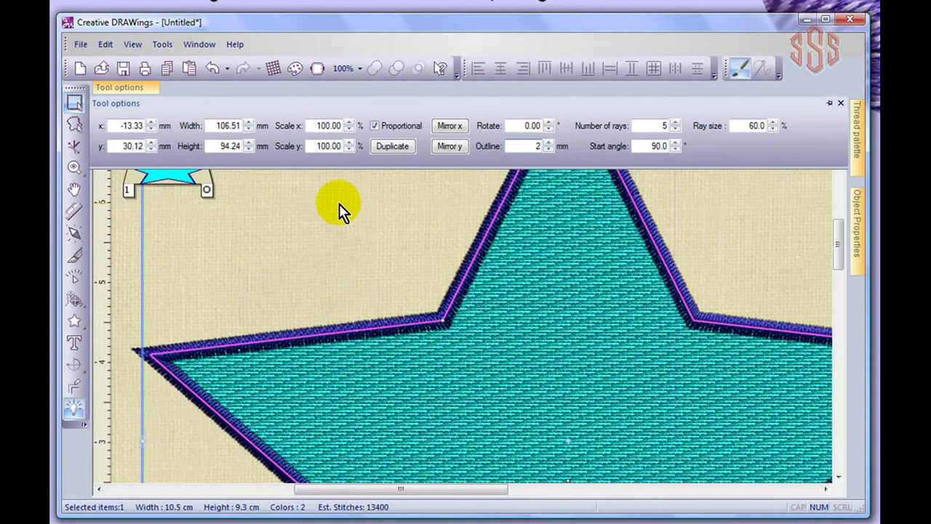
scroll(339, 204, down, 2)
scroll(338, 204, down, 3)
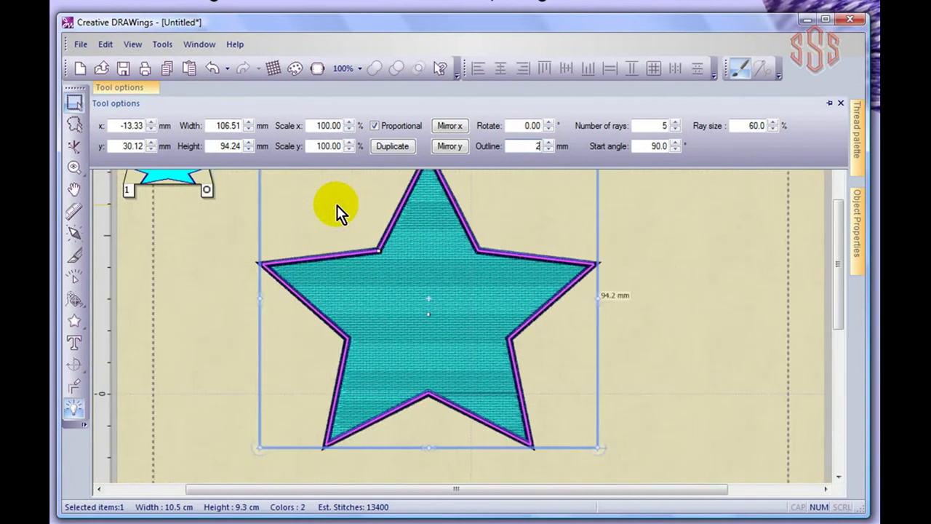
click(392, 273)
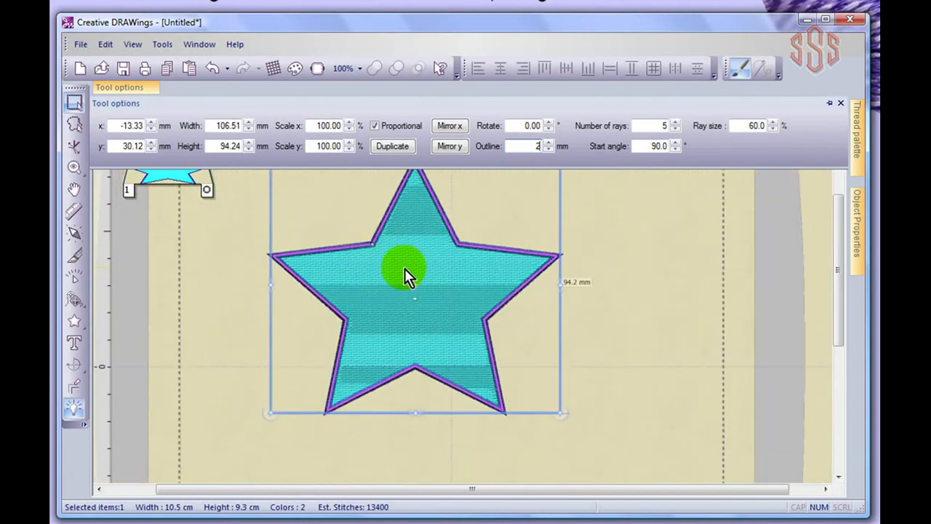
click(229, 283)
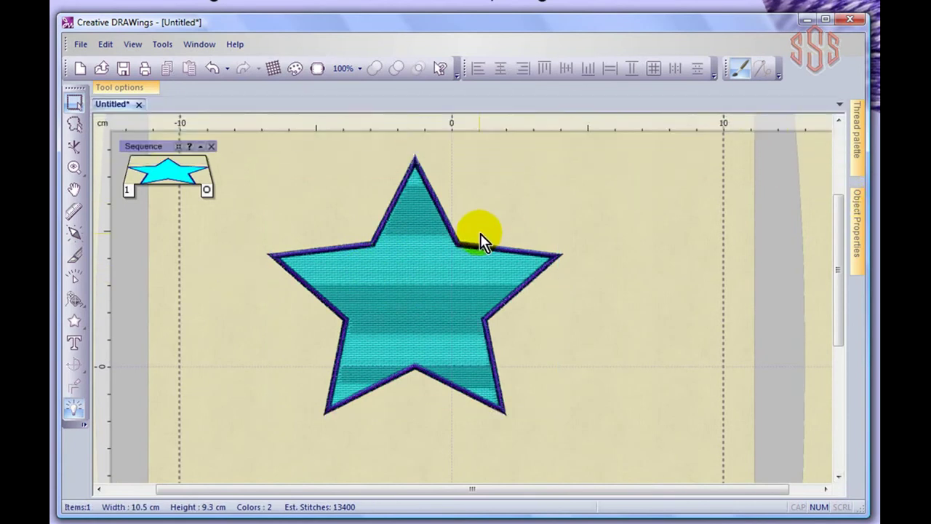
click(394, 265)
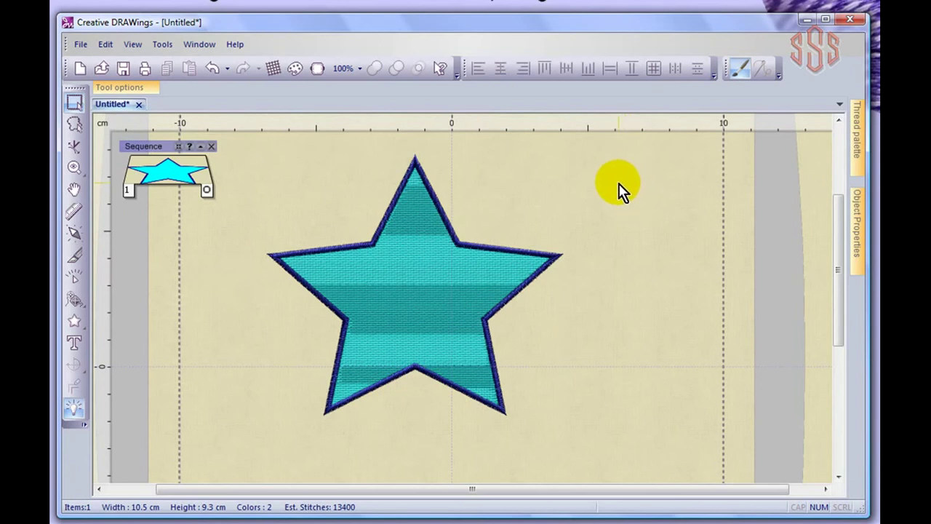
Export the finished star design to the editor, Wings' Modular
click(74, 42)
mouse_move(109, 44)
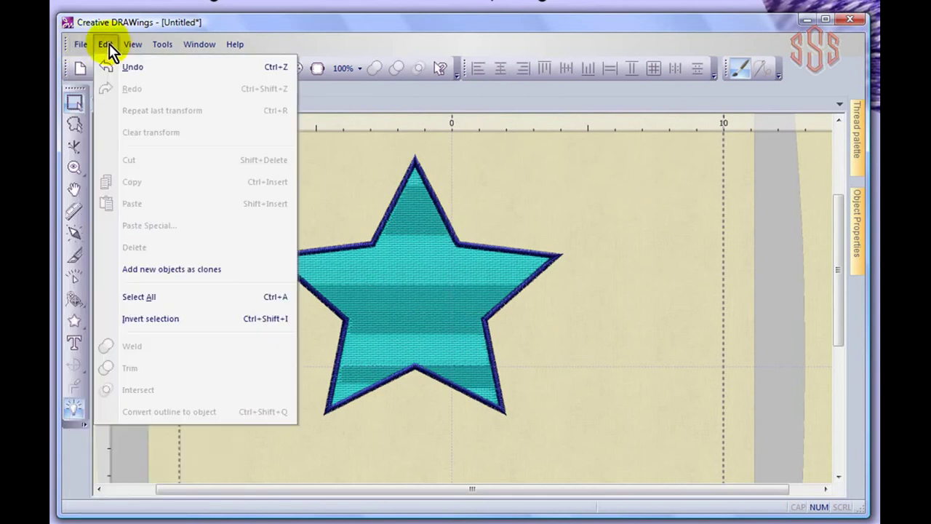
mouse_move(70, 43)
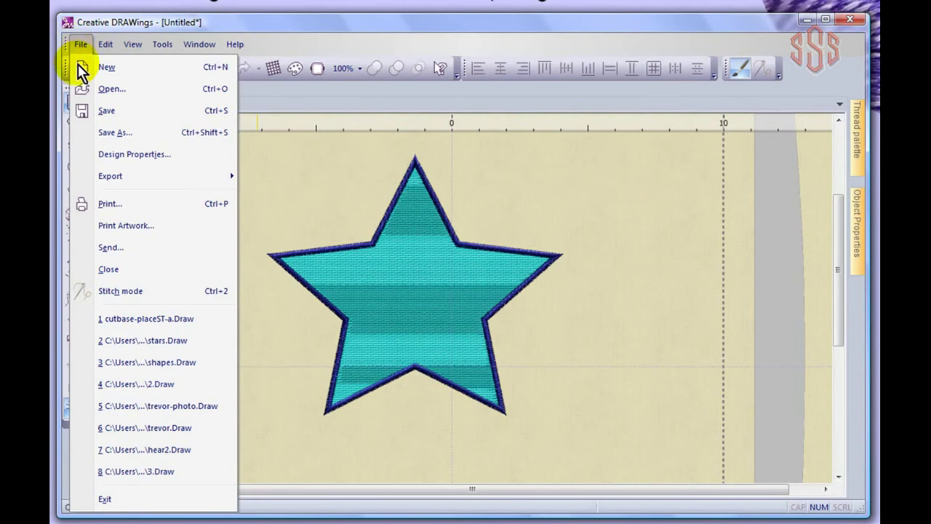
mouse_move(115, 179)
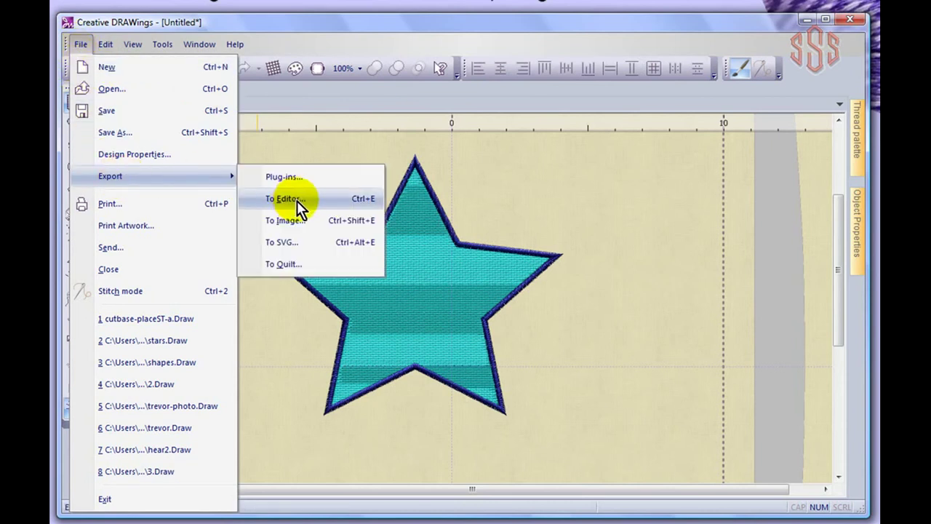
click(295, 200)
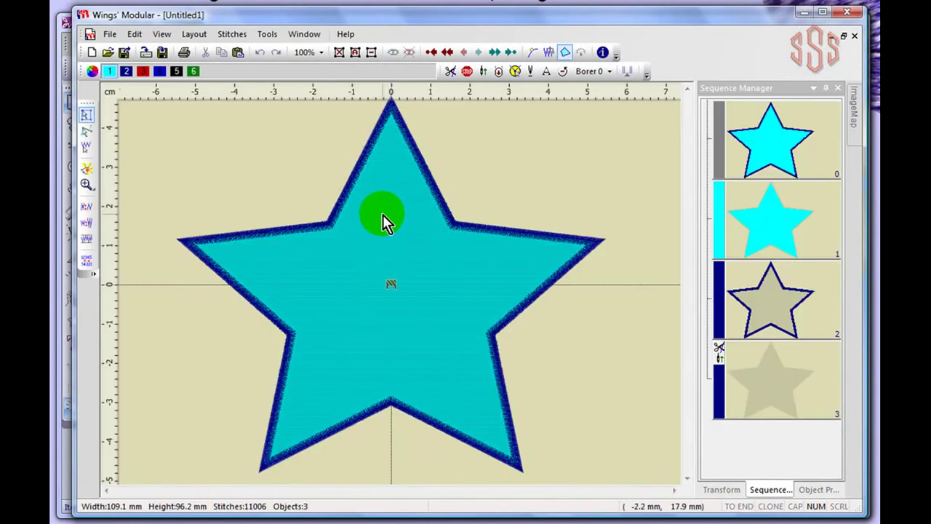
click(381, 214)
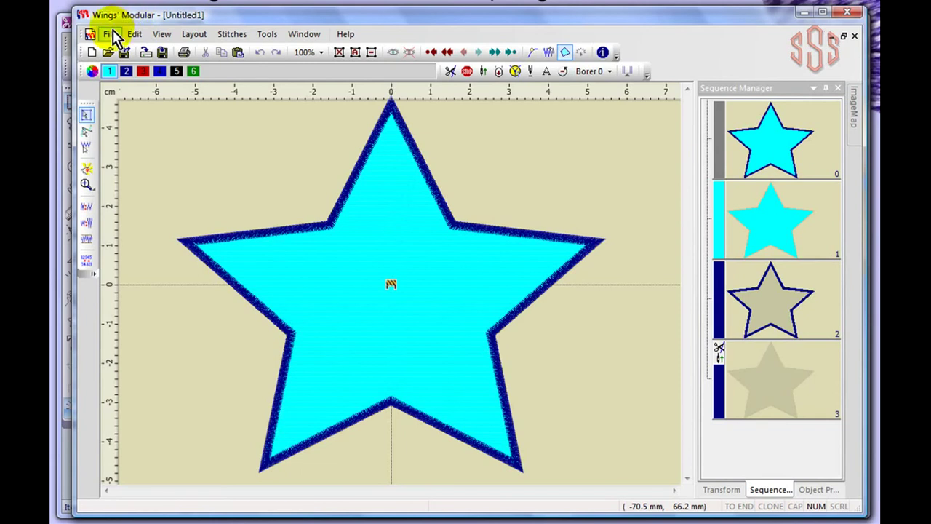
click(110, 36)
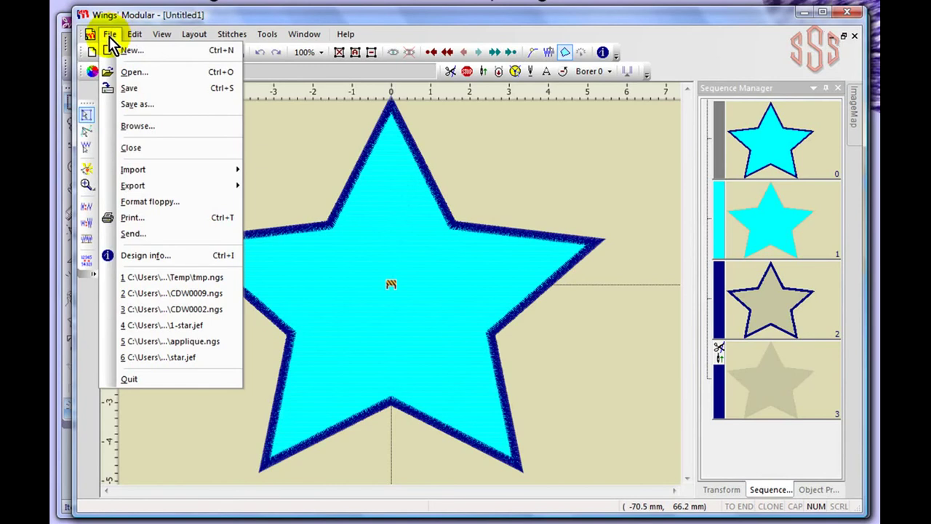
mouse_move(133, 38)
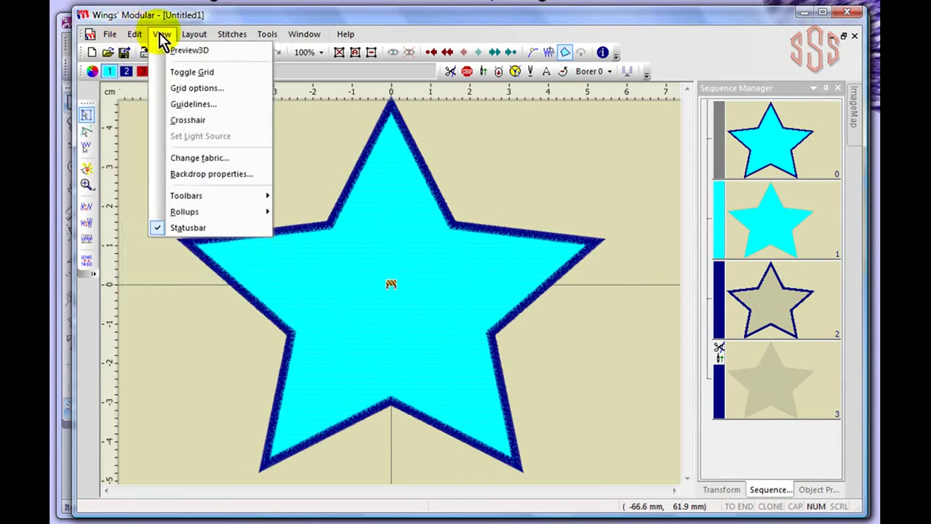
mouse_move(191, 40)
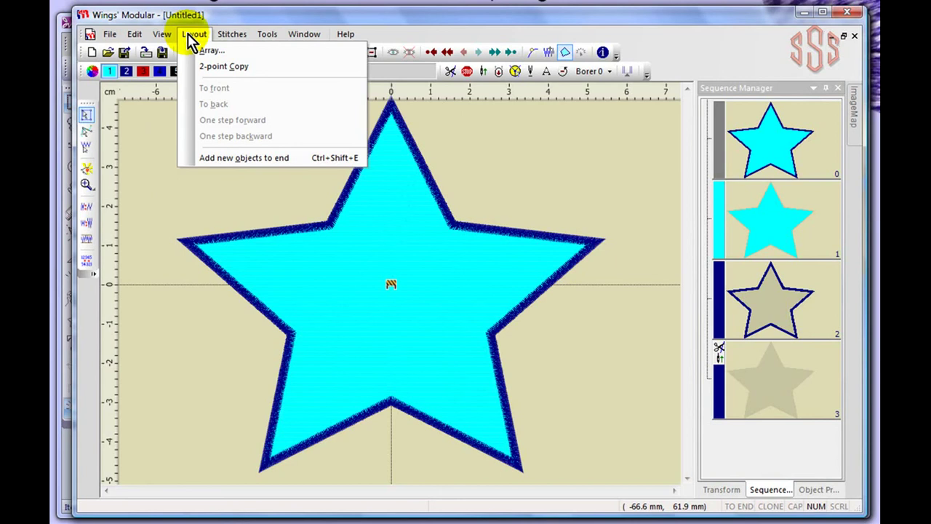
mouse_move(235, 39)
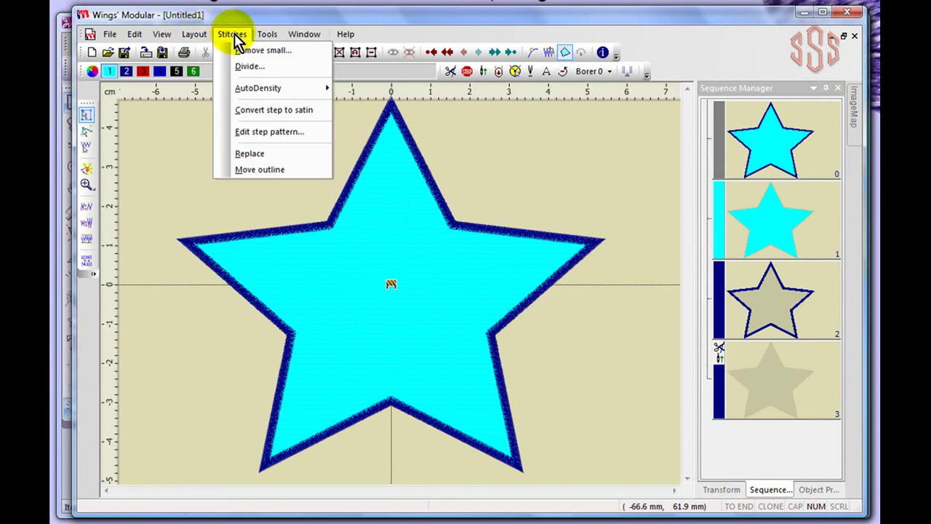
mouse_move(271, 41)
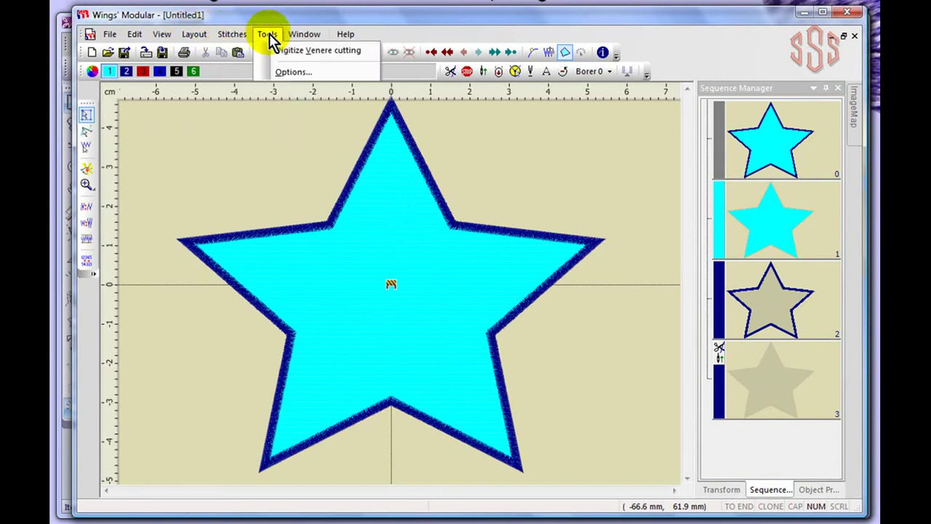
mouse_move(318, 44)
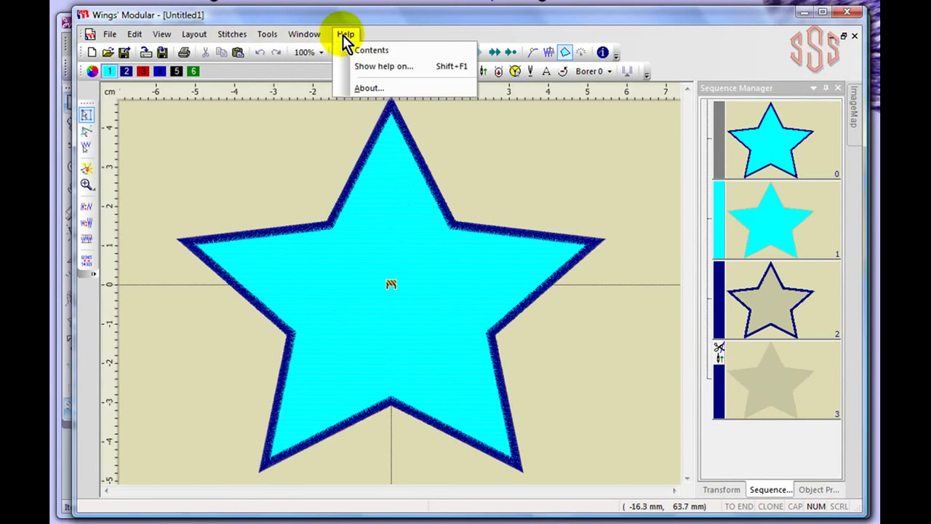
click(336, 22)
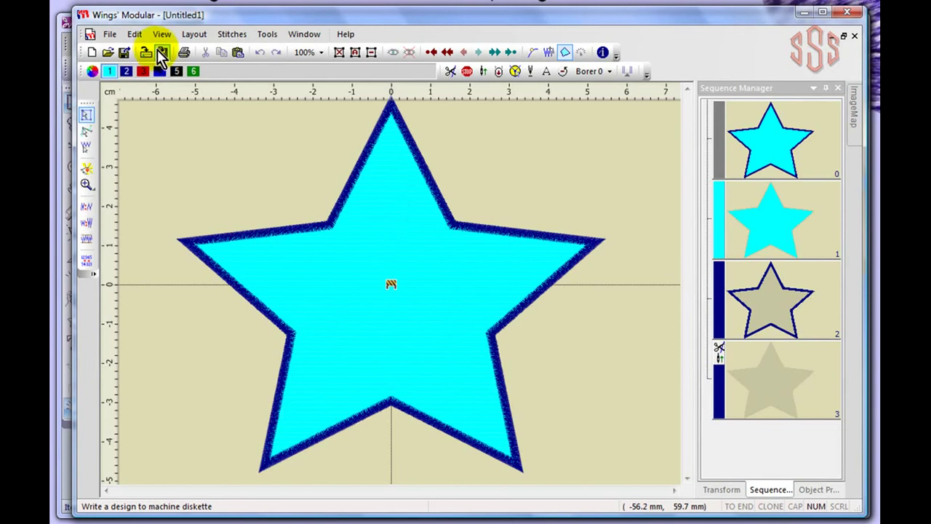
click(157, 52)
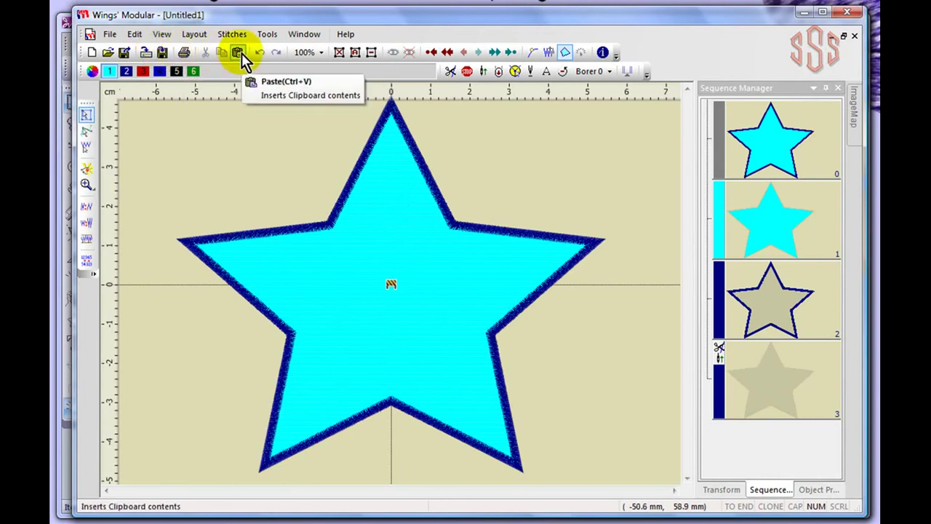
click(322, 56)
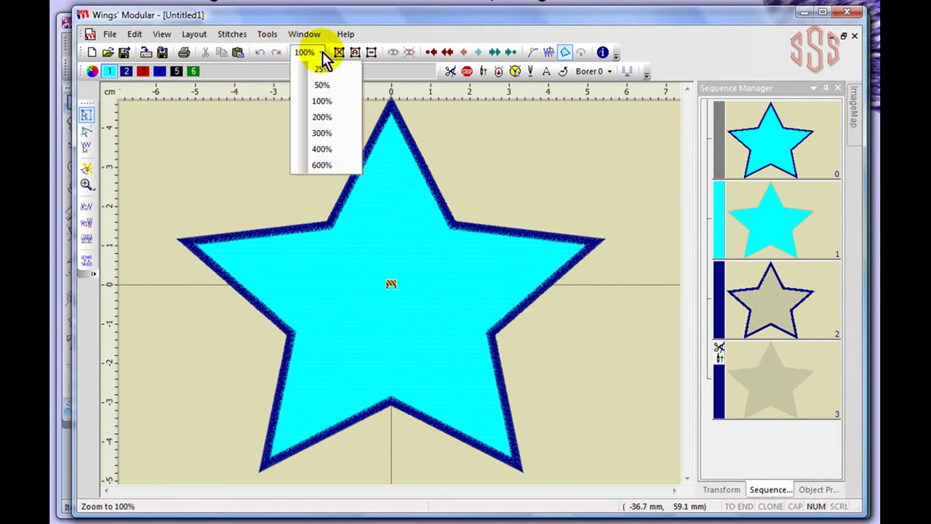
click(325, 18)
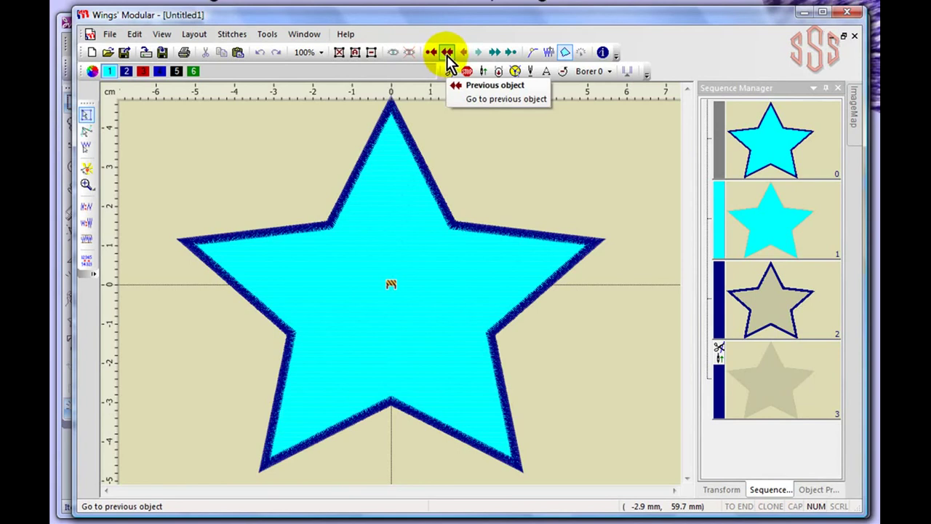
click(532, 53)
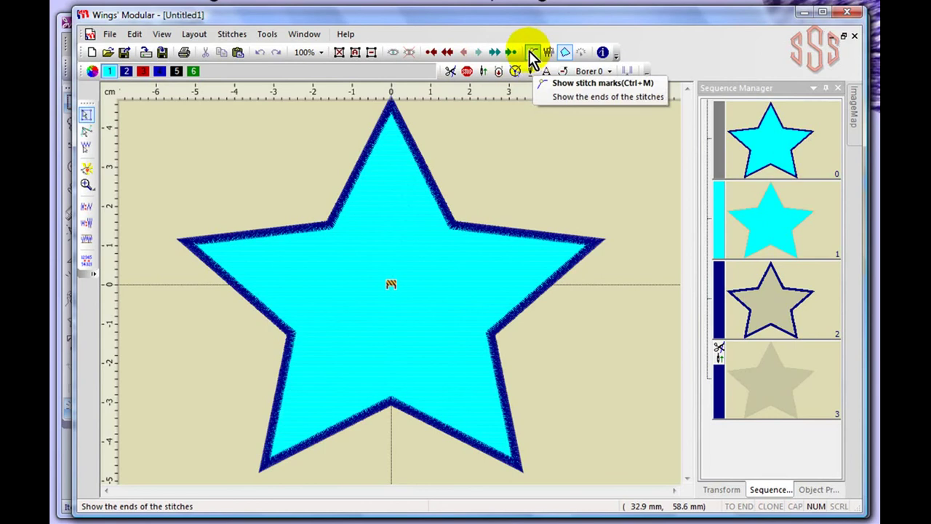
click(566, 57)
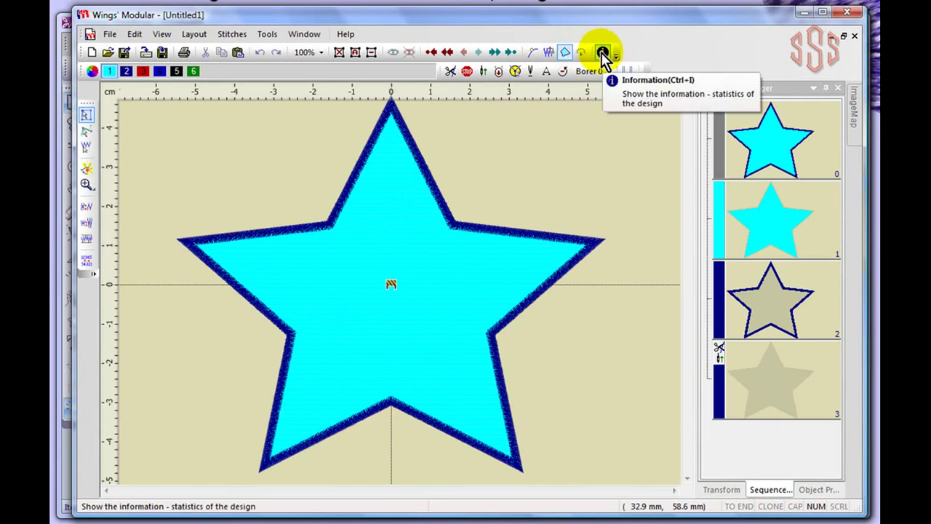
click(600, 51)
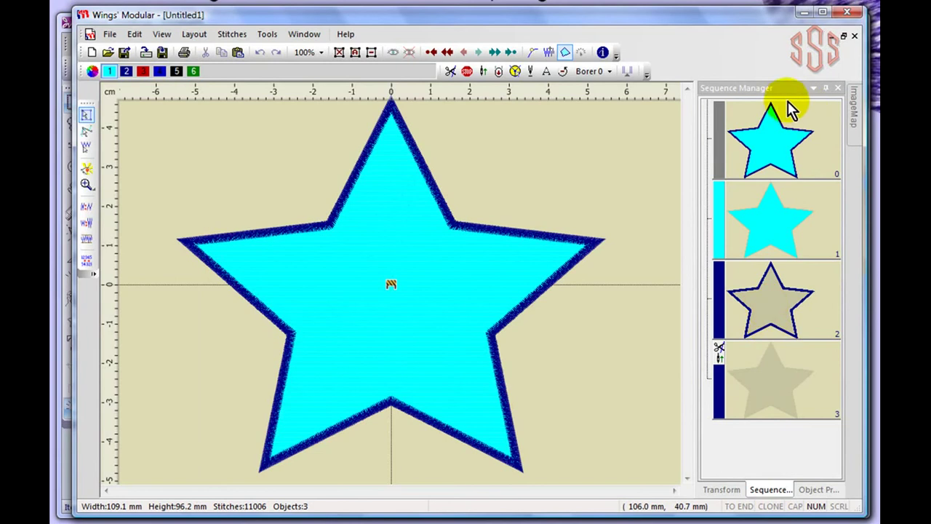
View the object properties and transform settings, and return to the design's stitching sequence
mouse_move(851, 116)
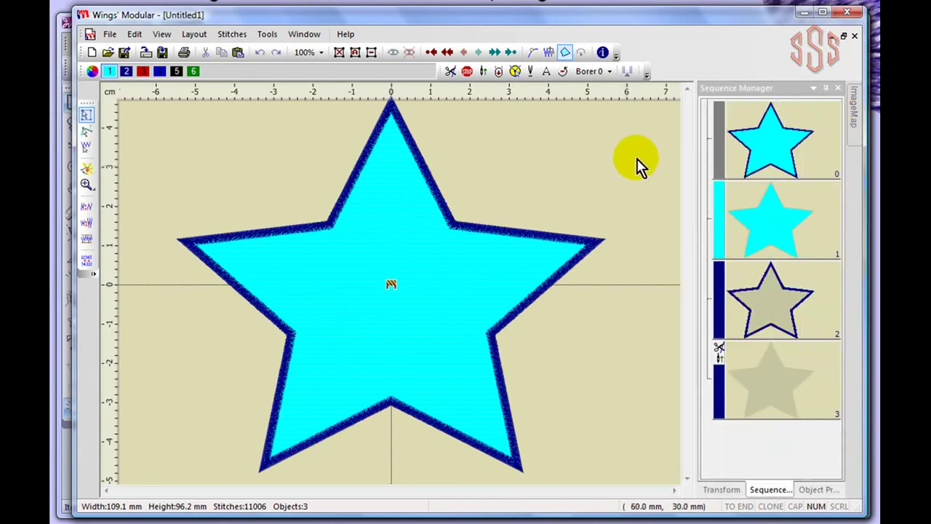
click(816, 490)
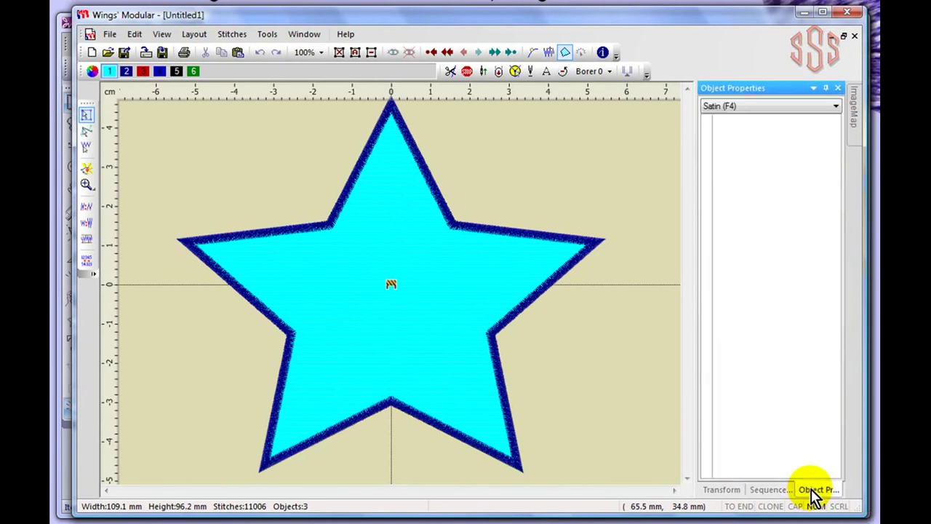
click(722, 491)
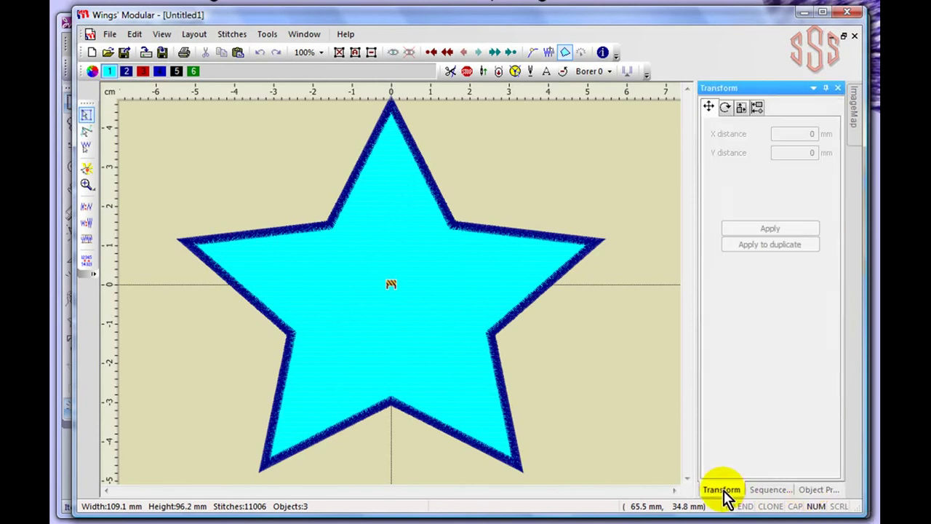
click(768, 490)
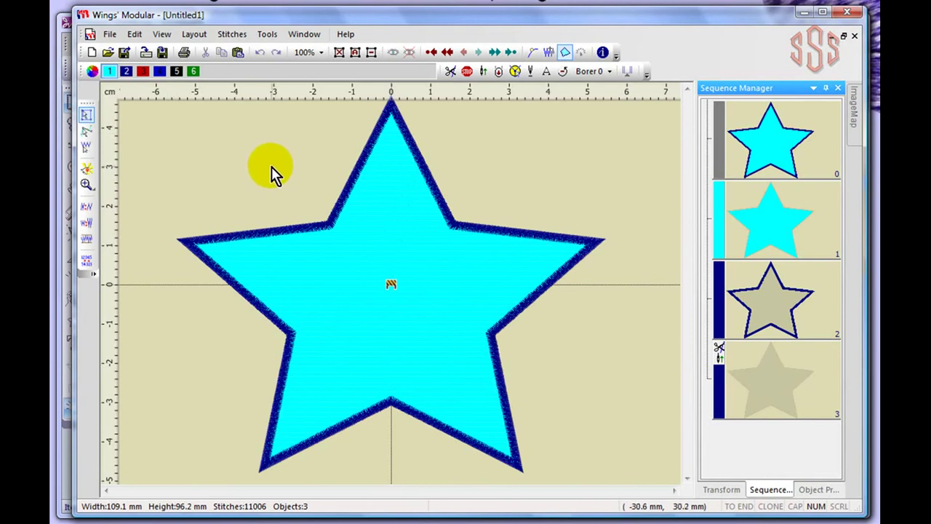
Inspect the design's objects one by one in stitching order: the cyan fill, the satin outline and the small closing object at the centre
click(763, 153)
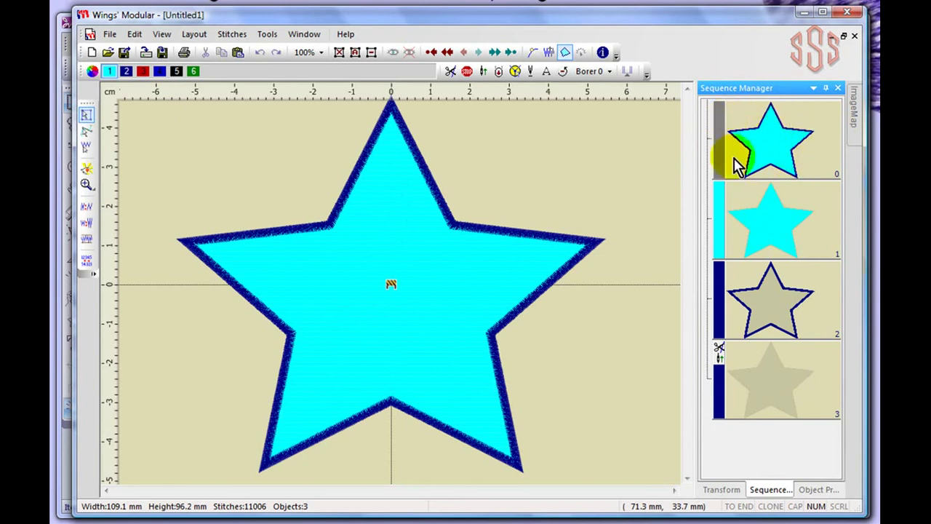
click(771, 144)
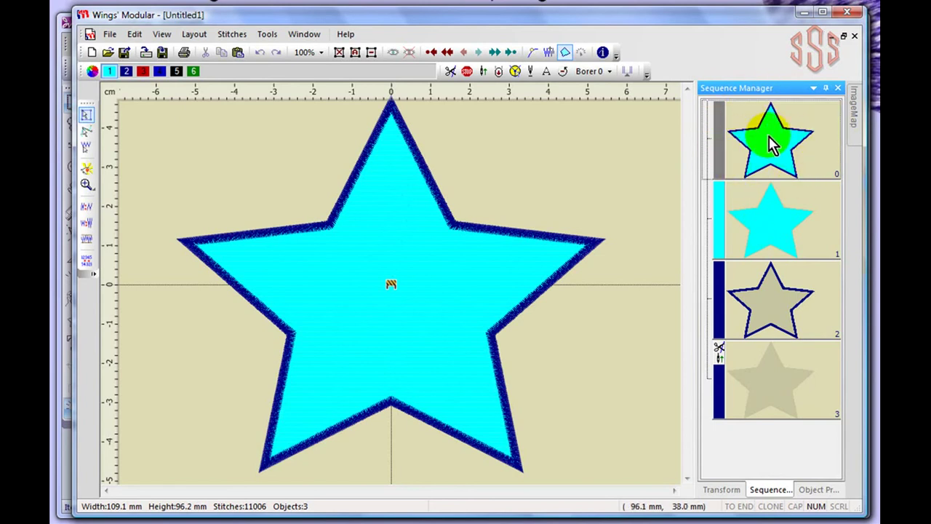
mouse_move(786, 150)
mouse_down()
mouse_move(775, 227)
mouse_move(782, 203)
mouse_move(744, 224)
mouse_move(781, 239)
mouse_move(777, 212)
mouse_move(781, 221)
mouse_up()
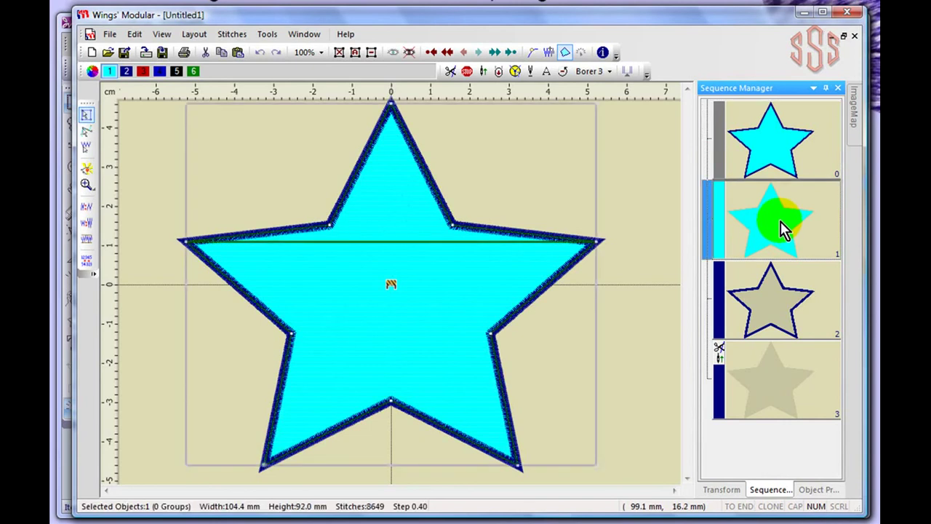
click(780, 306)
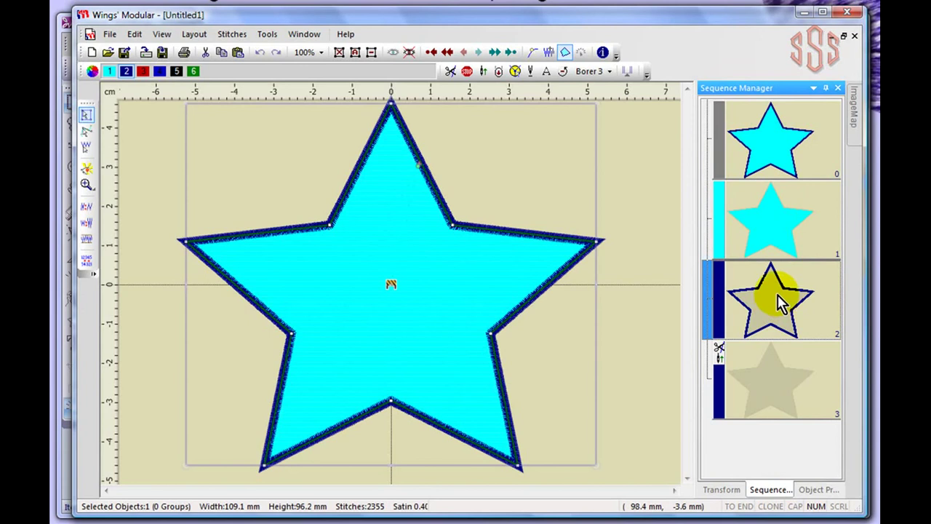
click(773, 387)
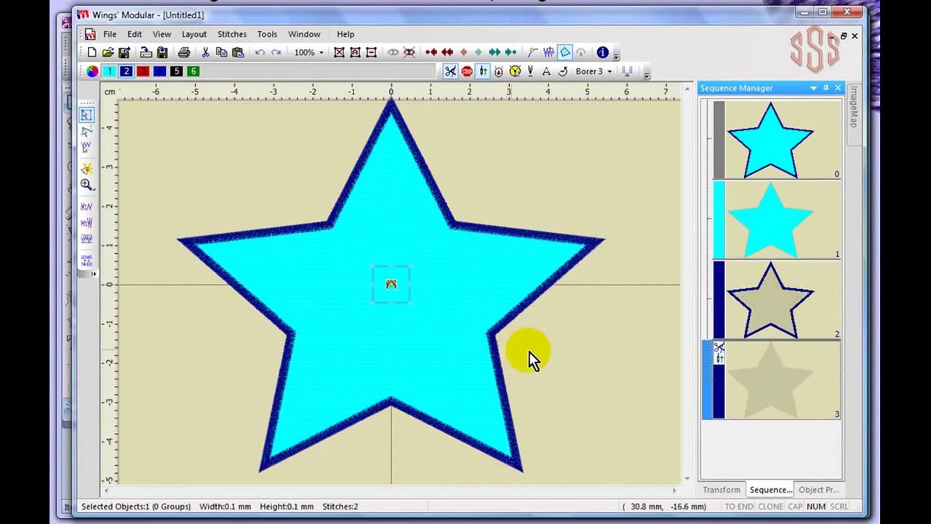
click(372, 262)
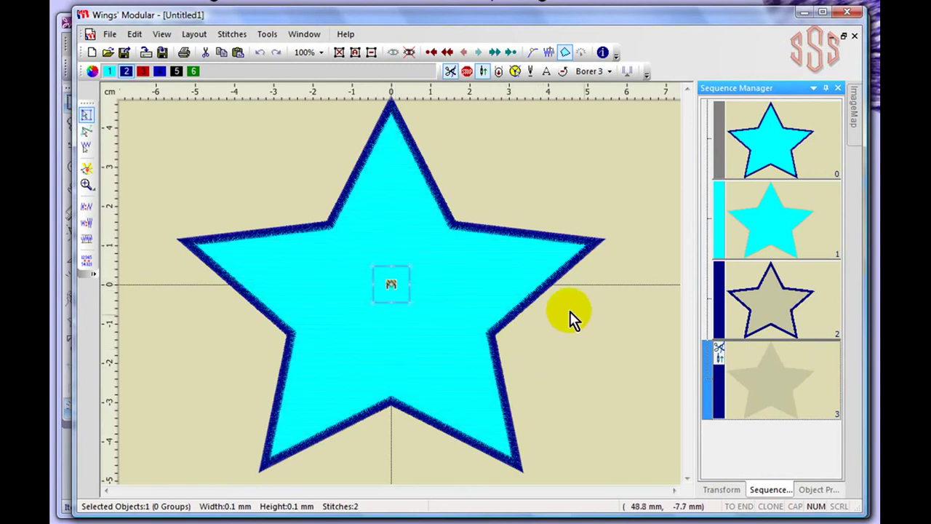
click(385, 284)
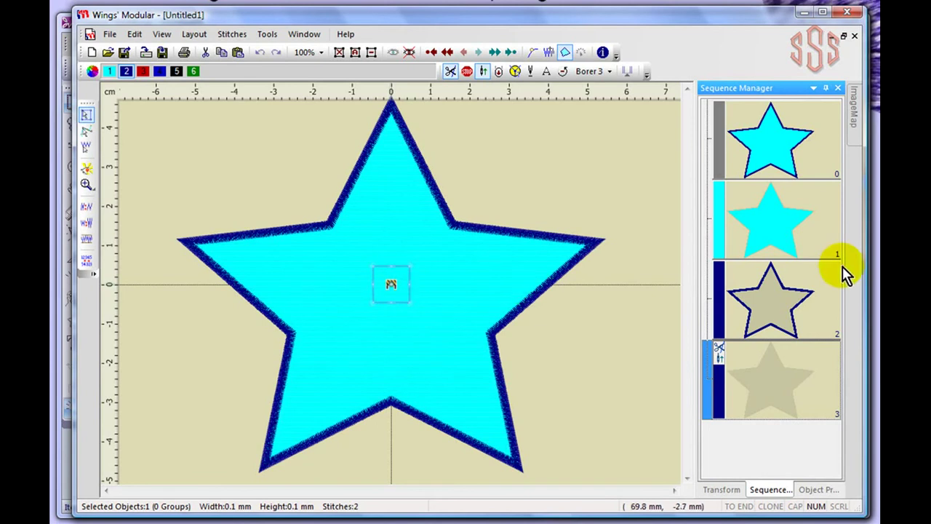
Select the star's cyan fill object and convert it to a Venere Cut
click(760, 214)
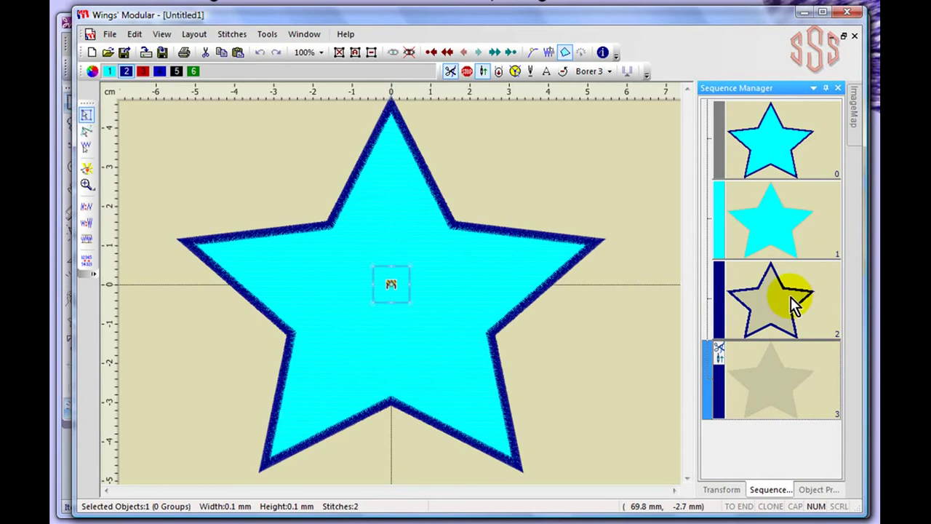
click(760, 231)
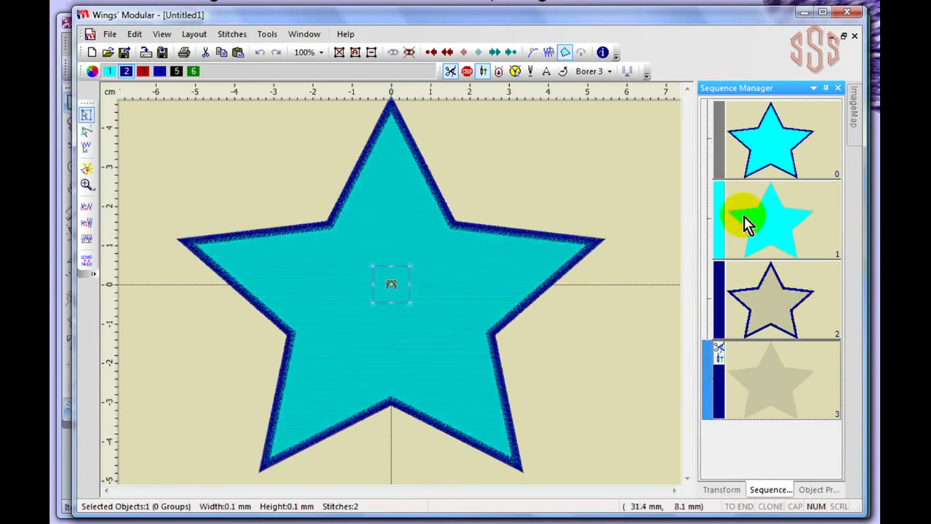
click(761, 209)
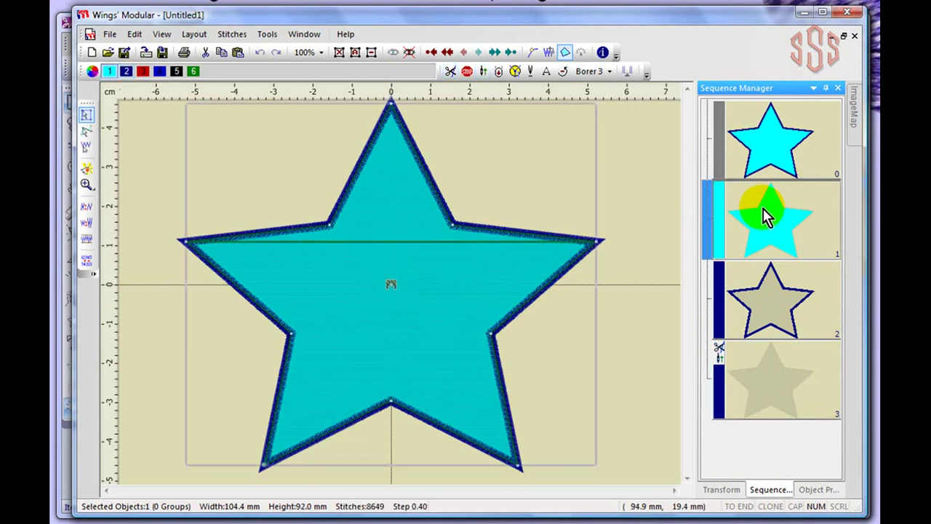
click(558, 240)
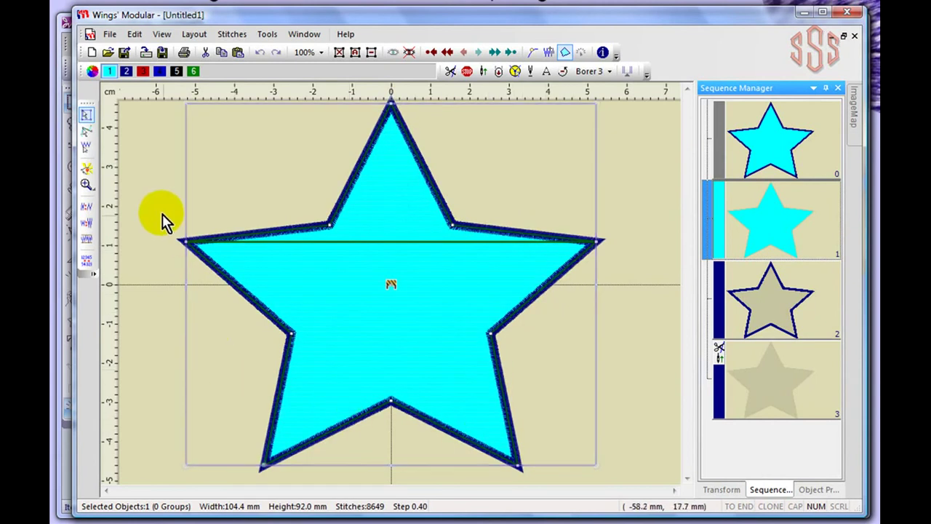
click(427, 214)
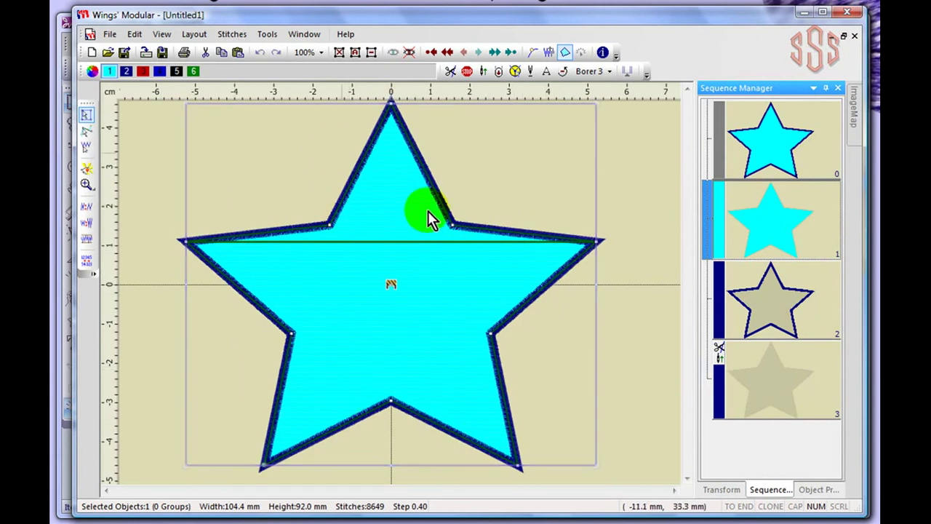
right_click(404, 150)
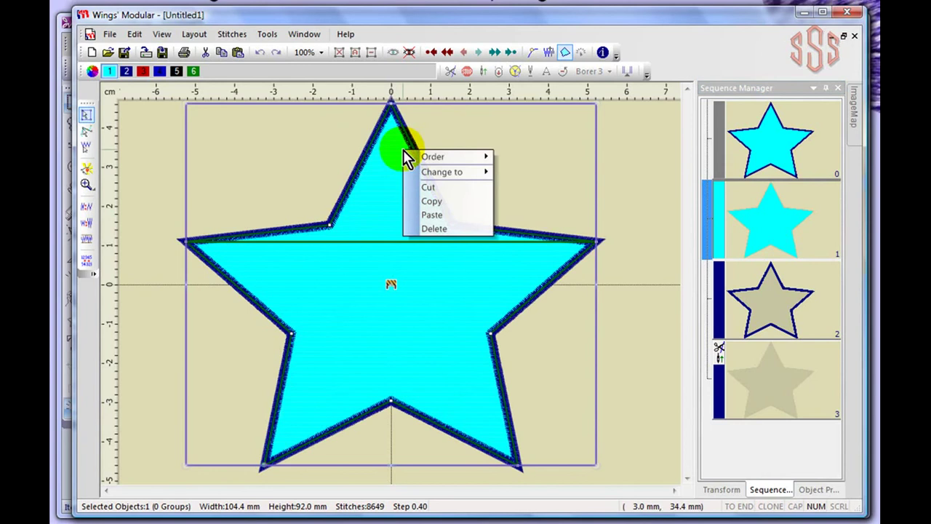
mouse_move(439, 171)
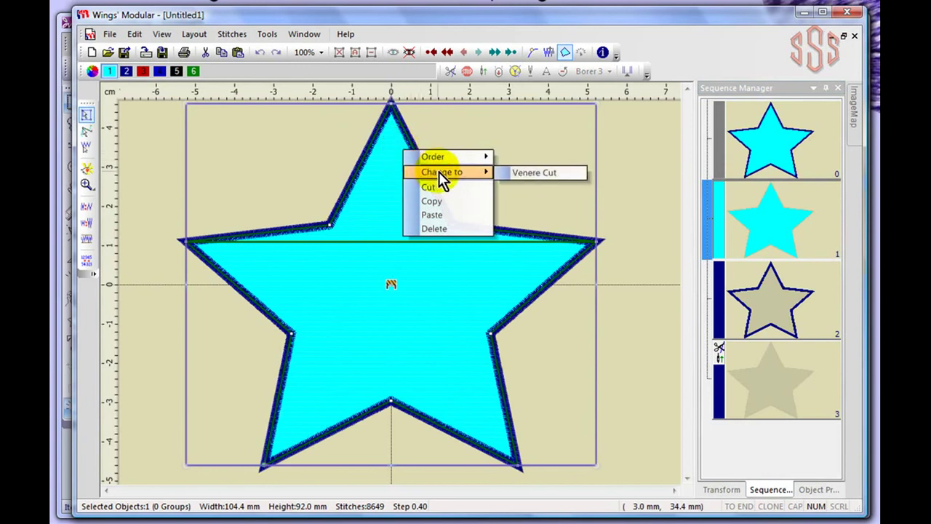
click(535, 175)
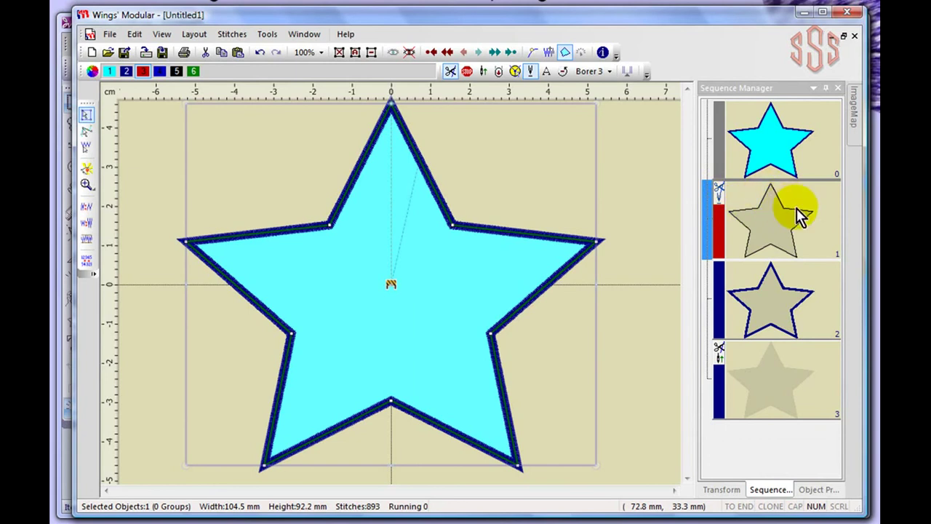
Examine the cut line and satin border up close at the star's upper inner corner
click(362, 258)
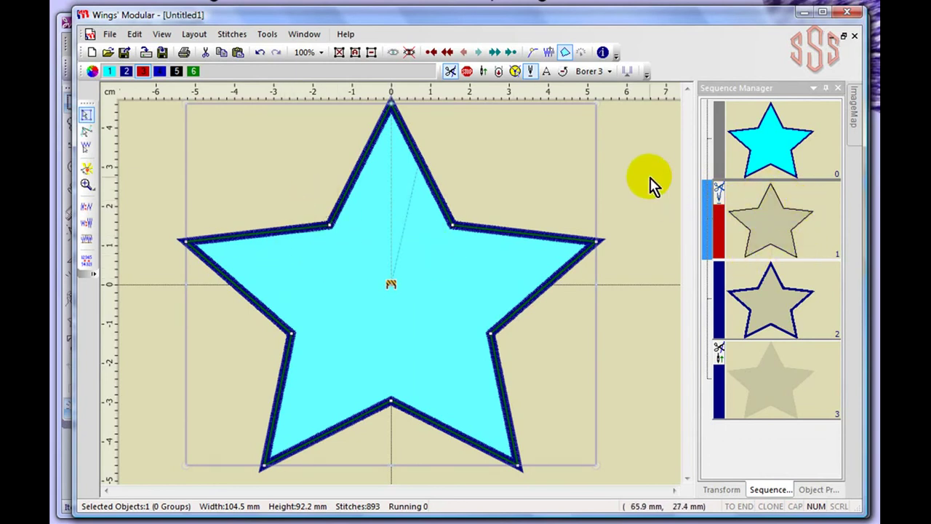
scroll(648, 183, up, 1)
scroll(368, 221, up, 2)
scroll(368, 221, up, 2)
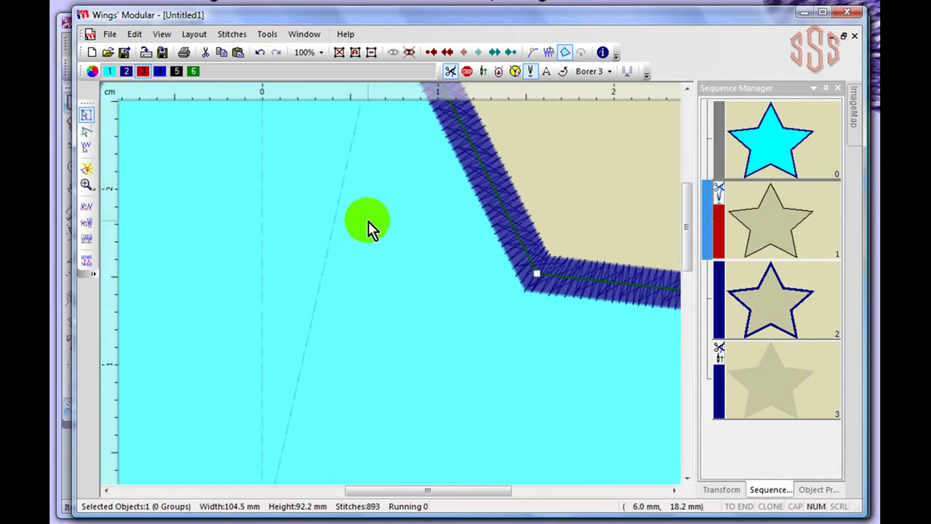
Examine the cut line and satin border across the whole star, and clear the selection of the cut object
scroll(459, 252, up, 1)
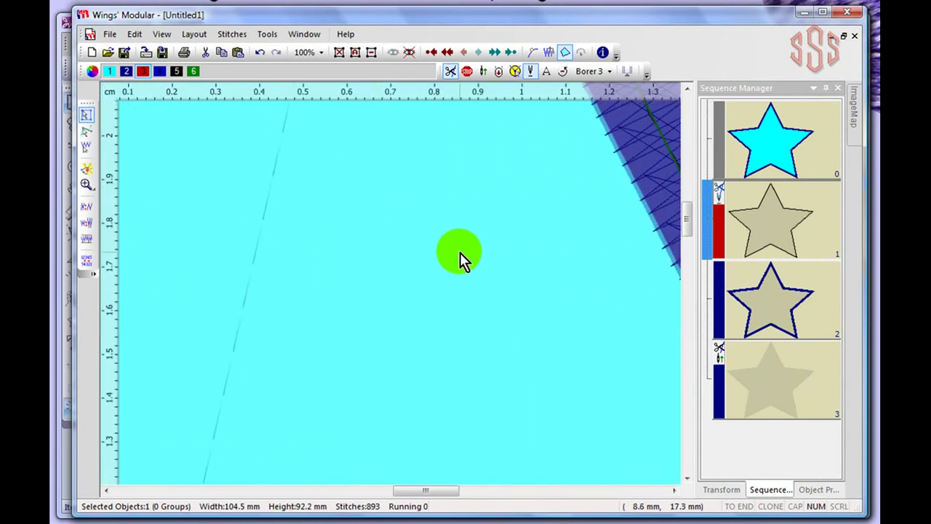
scroll(460, 252, down, 3)
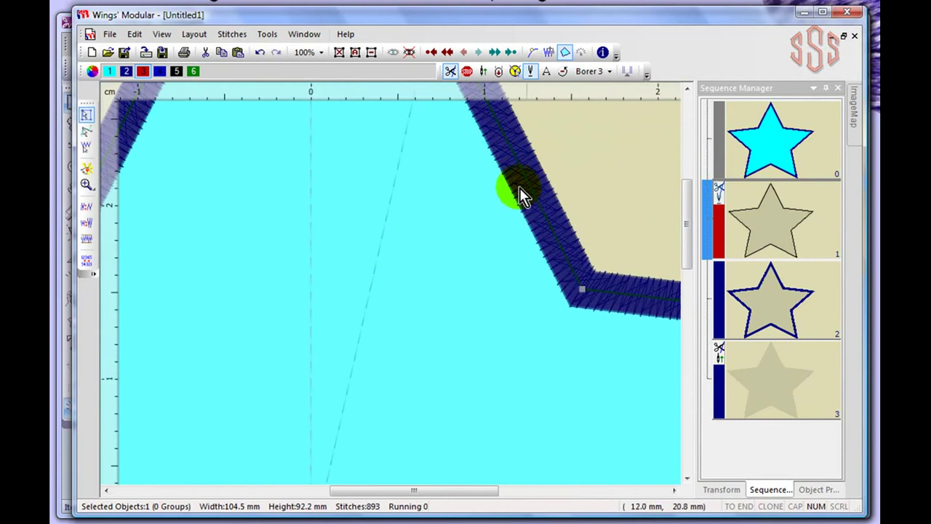
scroll(531, 208, down, 5)
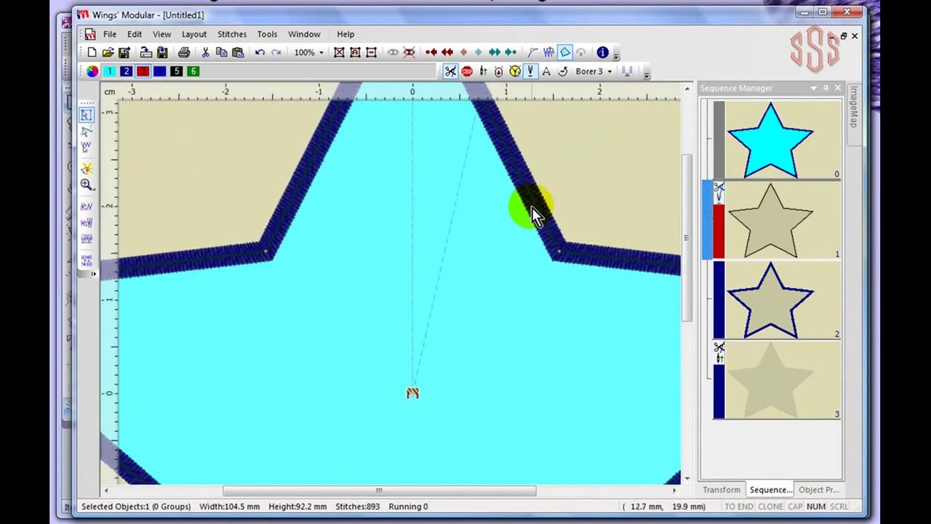
scroll(532, 207, down, 2)
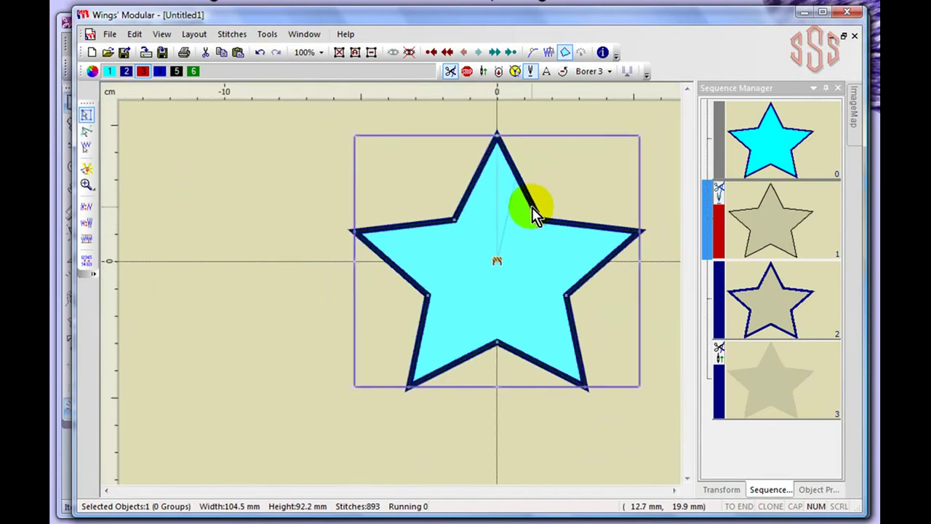
click(275, 188)
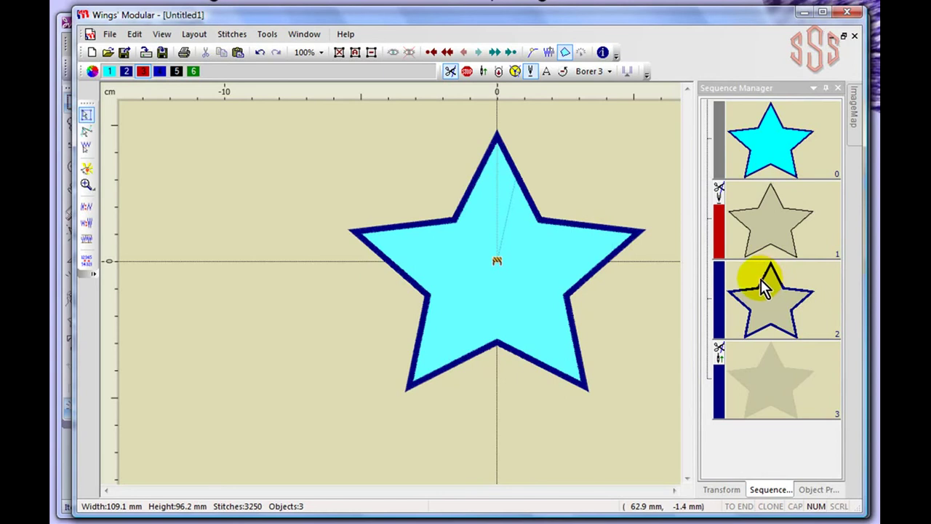
Review the star design's print preview with its colour sequence, and close it without printing
click(109, 35)
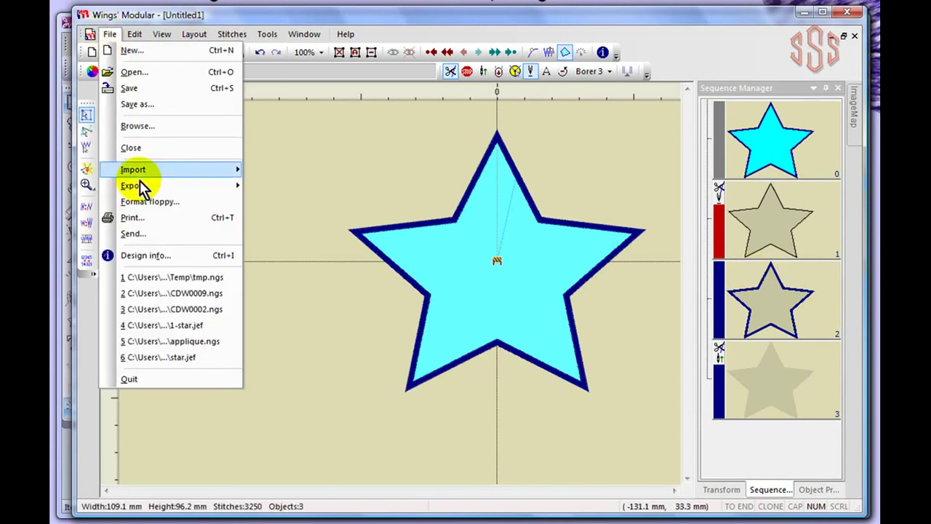
click(130, 217)
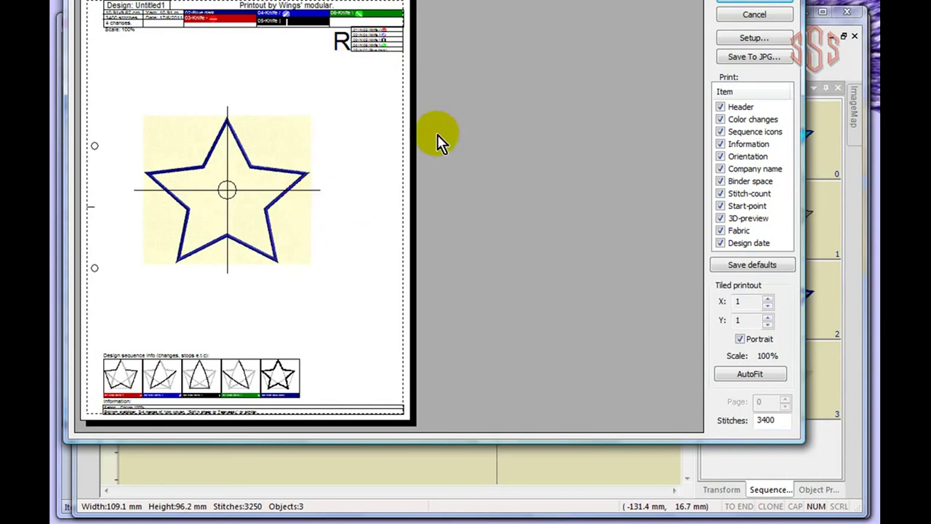
click(753, 6)
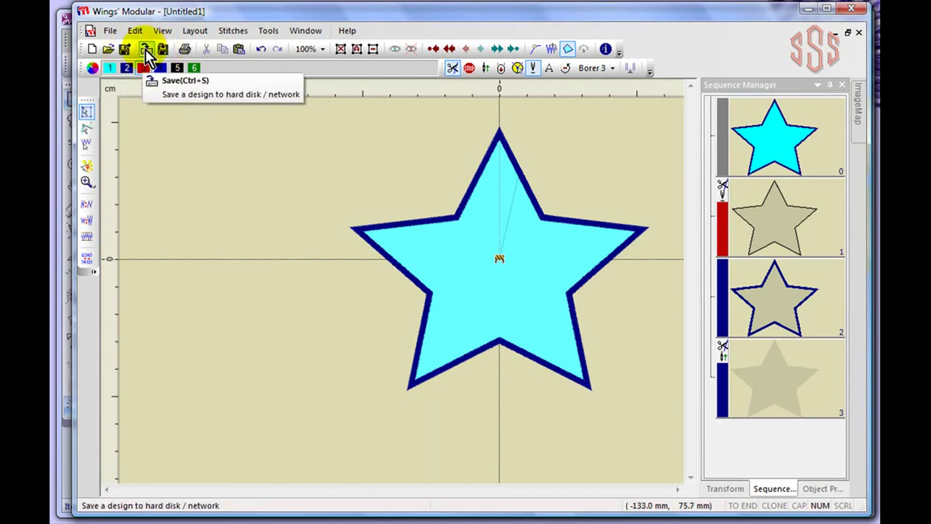
Start saving the design to disk and name the file star-cut
click(110, 30)
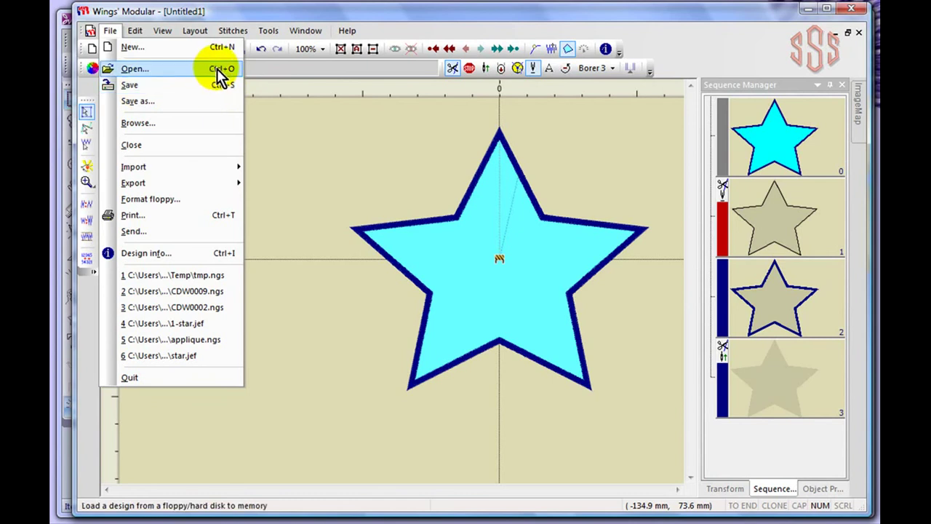
click(130, 85)
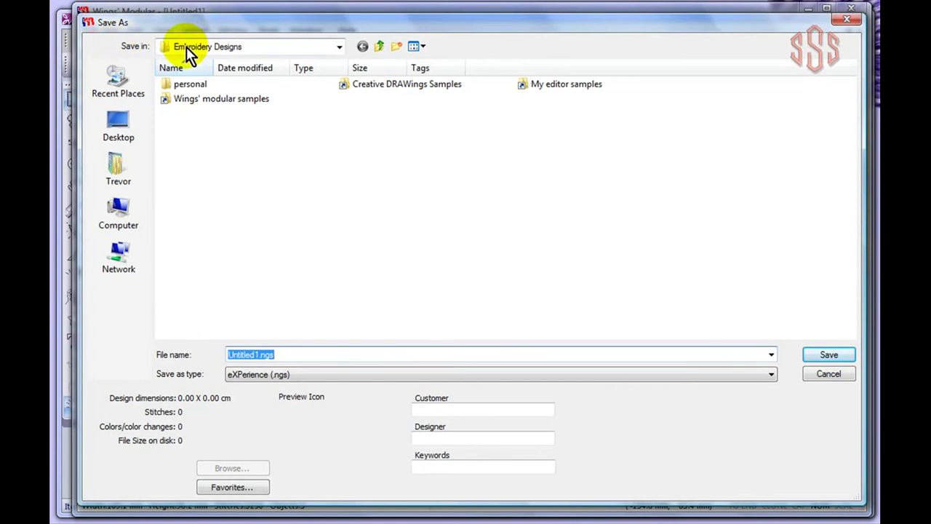
click(340, 47)
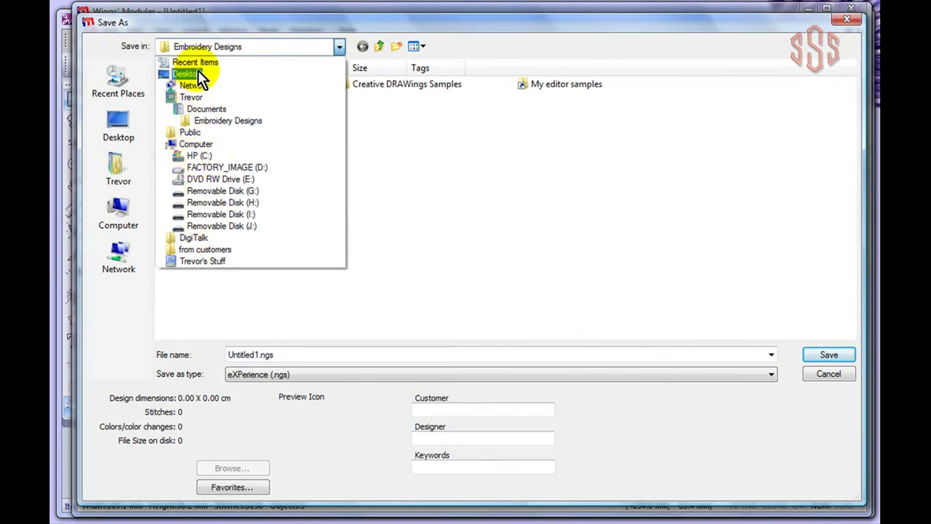
click(212, 23)
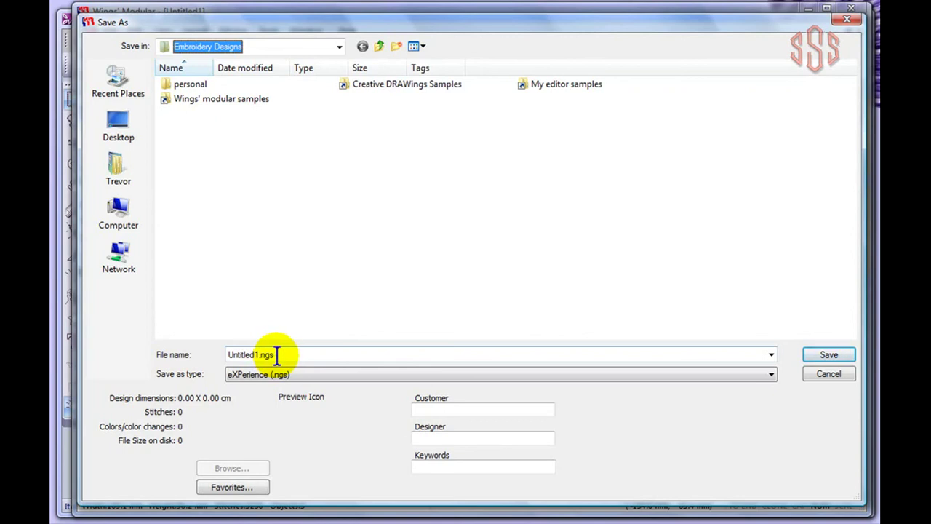
double_click(277, 354)
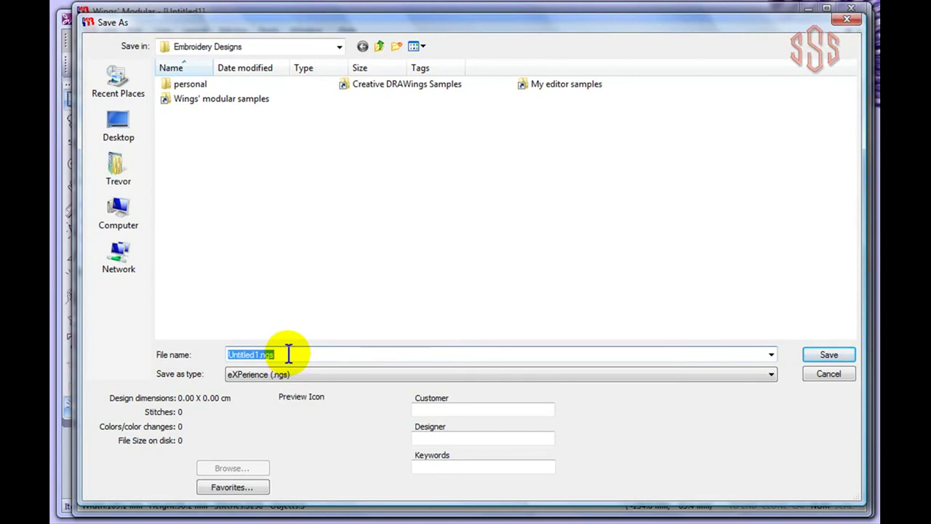
text(star-cut)
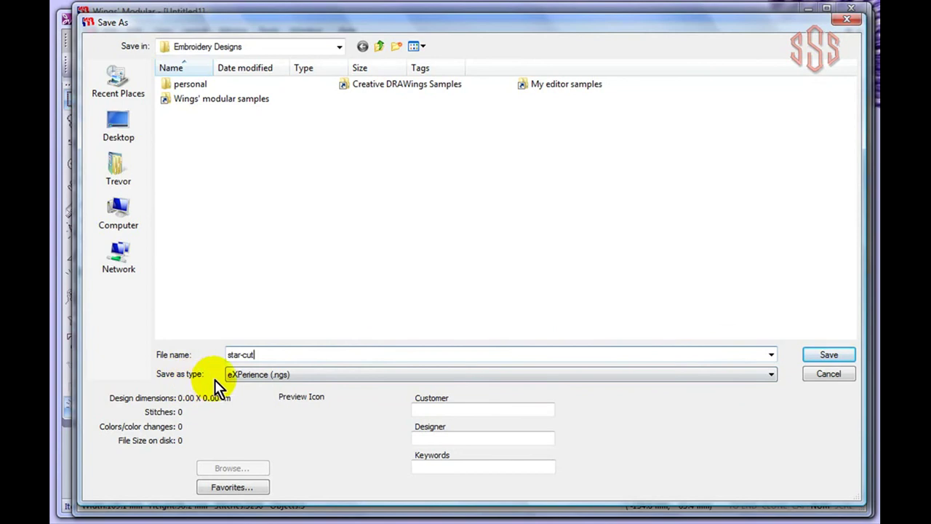
Choose Janome (*.Jef) as the file format and the Desktop as the save location
click(771, 376)
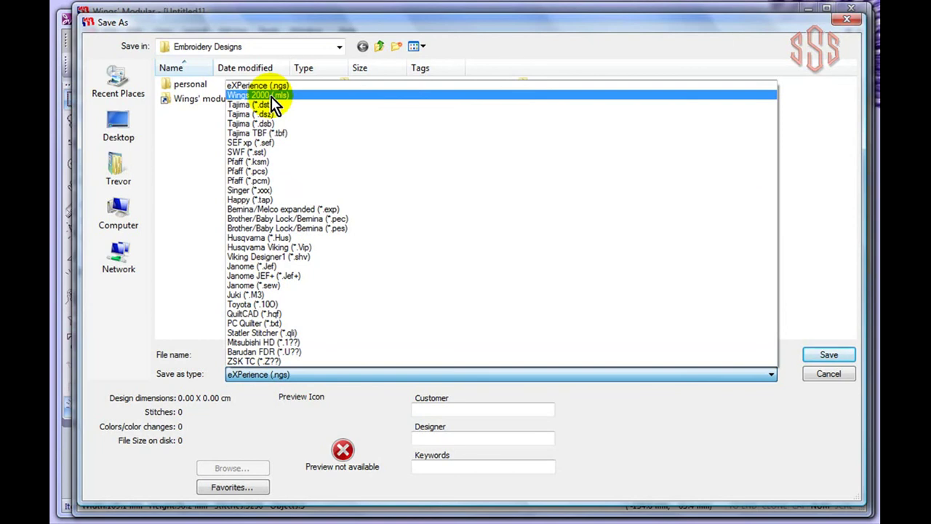
click(281, 266)
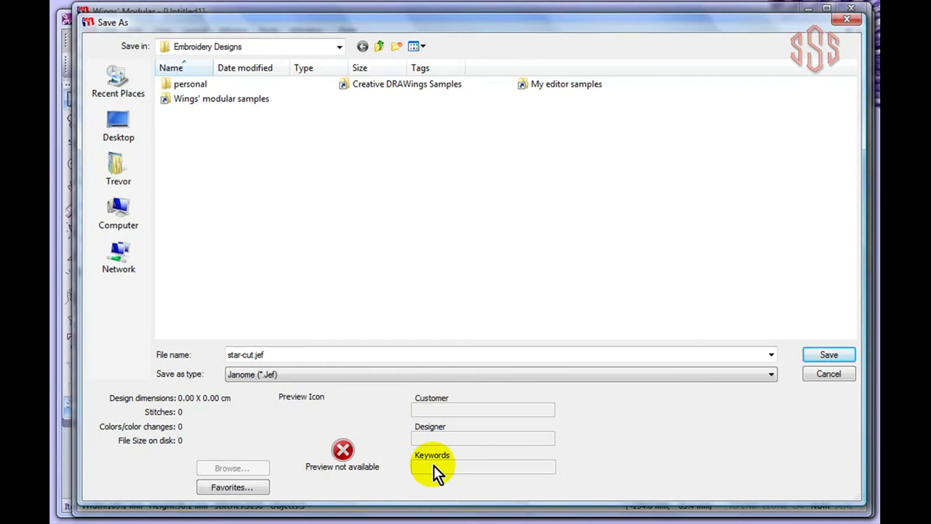
click(226, 46)
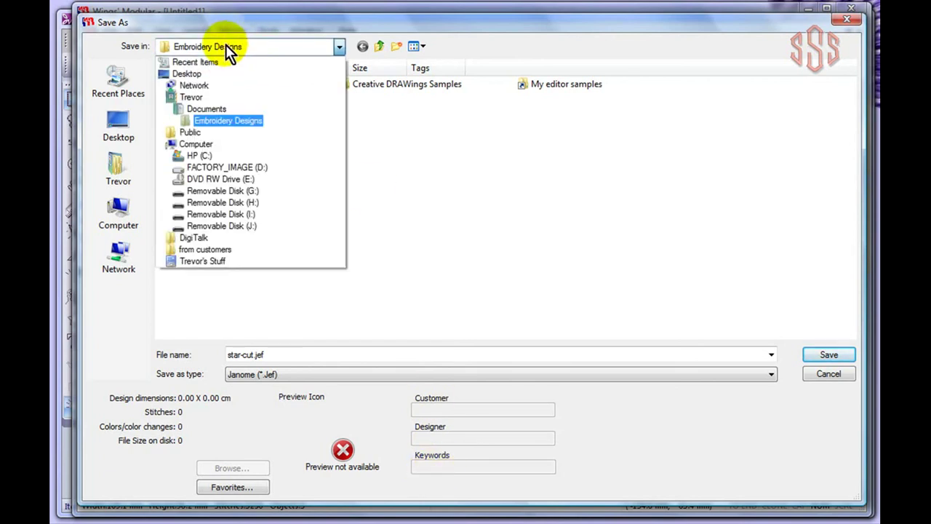
click(188, 74)
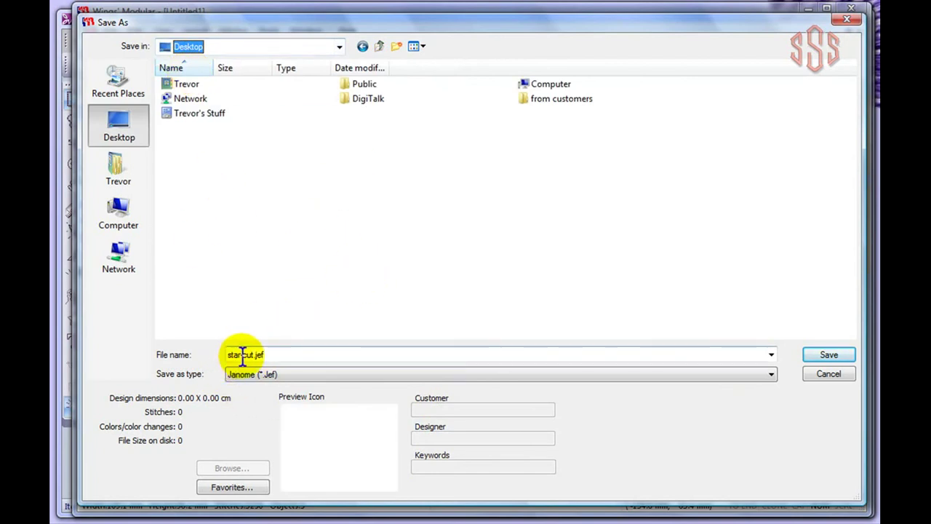
Save the file with the Janome Generic template and a maximum stitch length of 12.6 mm - 12.6 mm
click(837, 354)
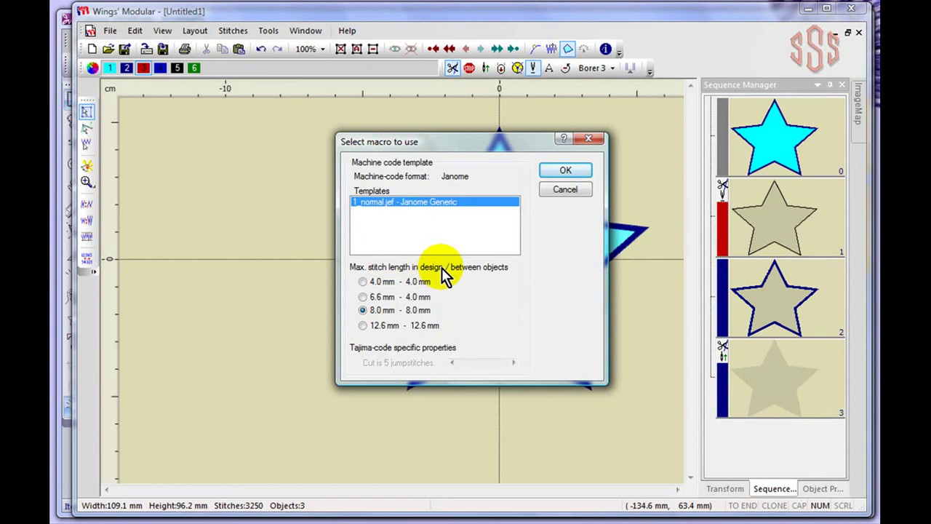
click(363, 326)
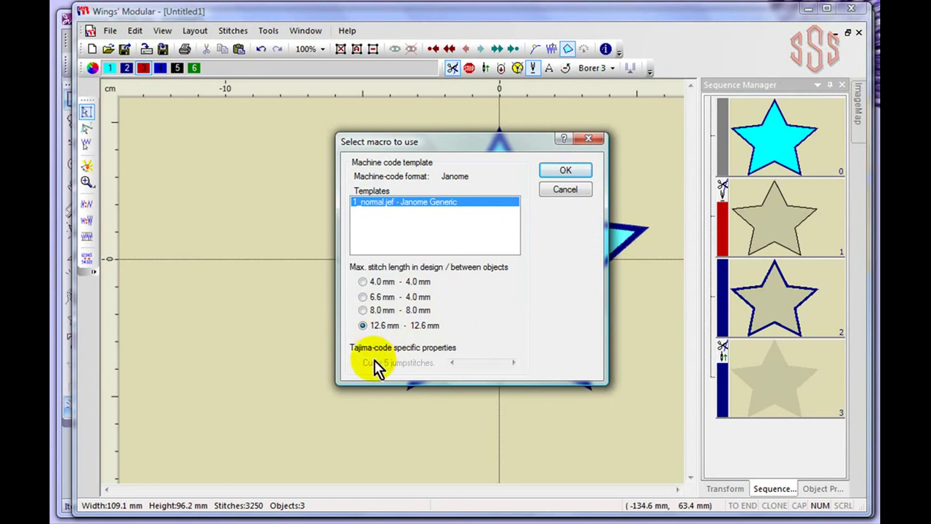
click(574, 171)
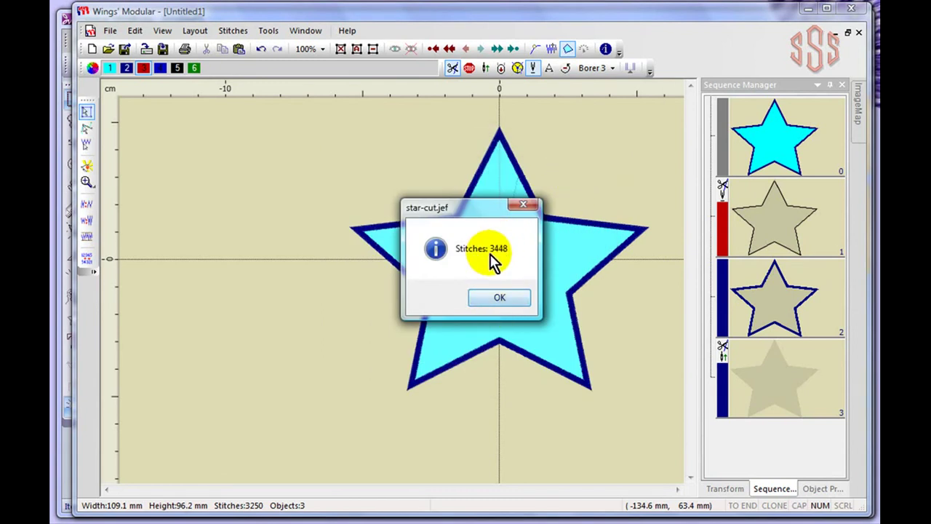
click(505, 299)
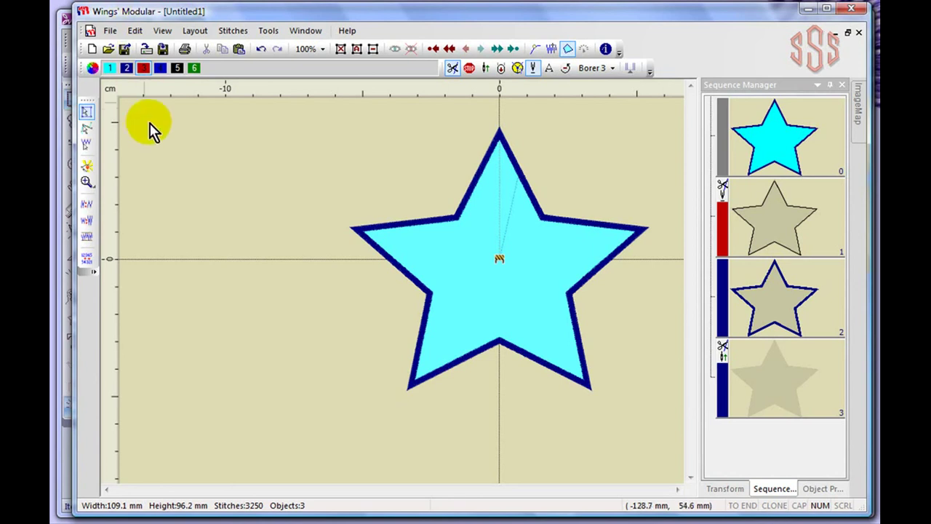
Show the Creative DRAWings Samples designs as medium icons in the Open dialog and preview the frog design CDW0014.ngs
click(108, 51)
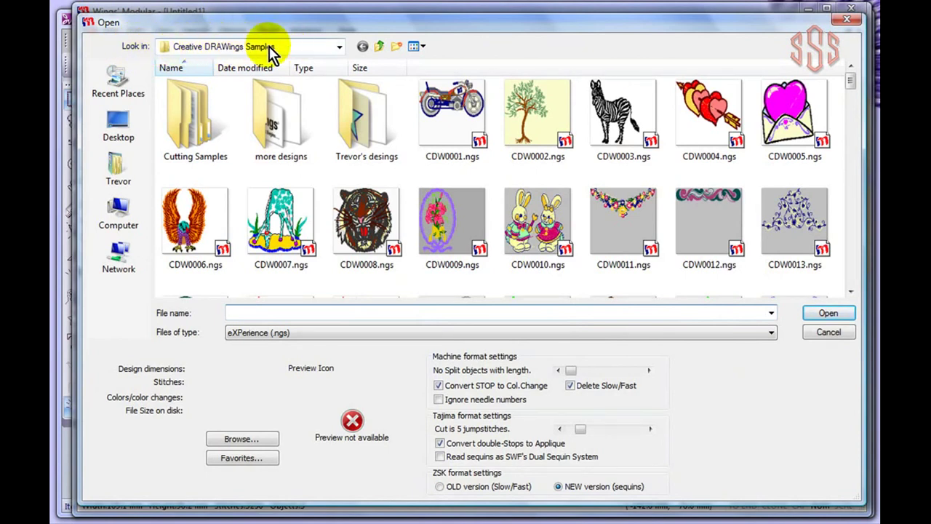
click(339, 48)
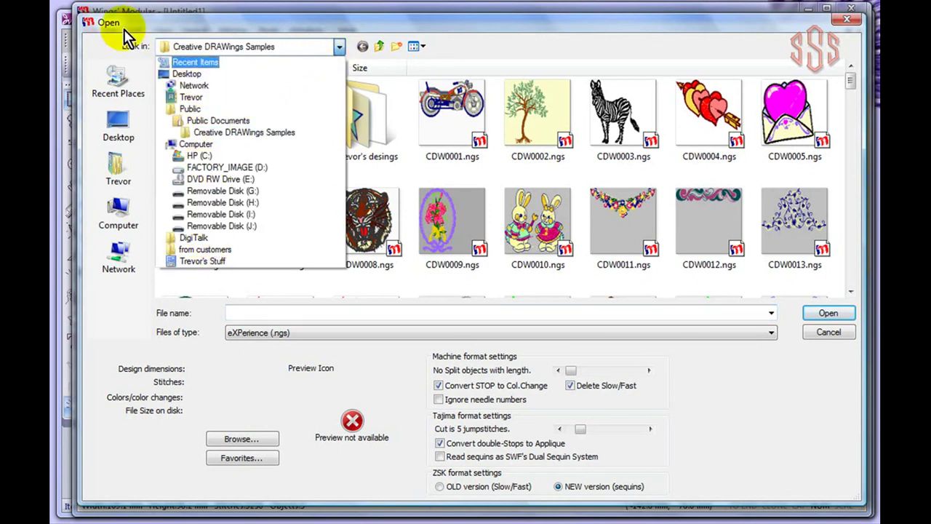
click(308, 20)
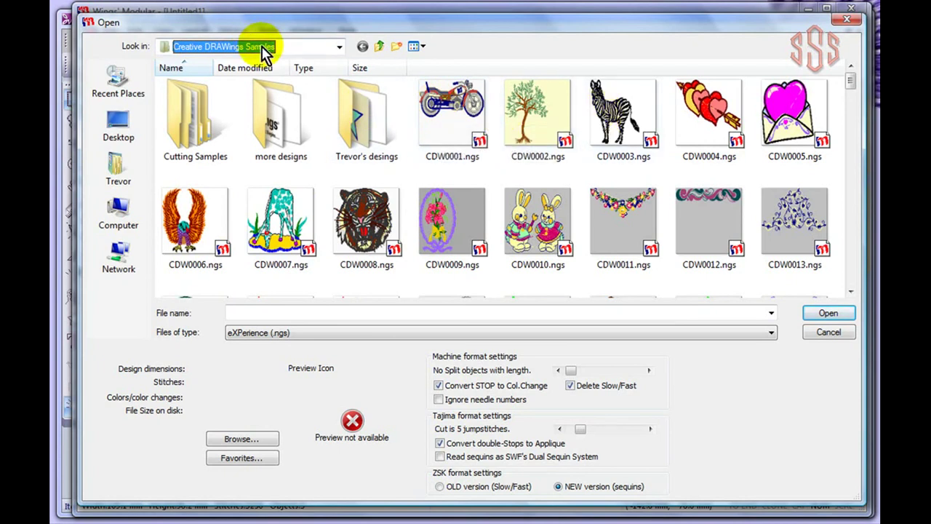
click(423, 46)
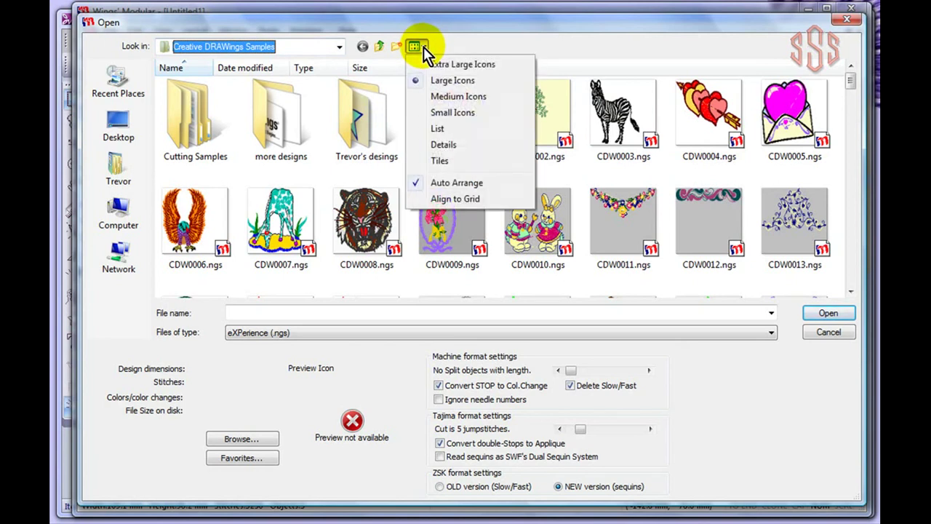
click(454, 101)
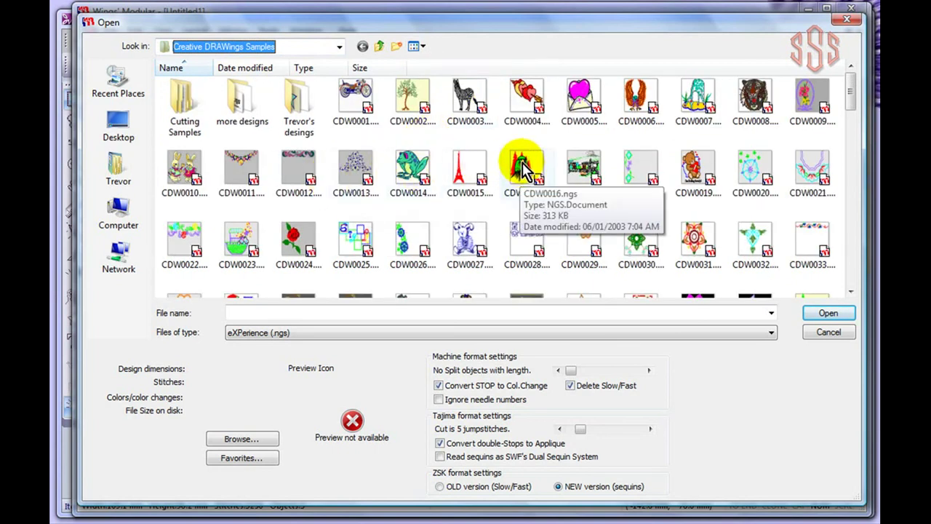
click(411, 171)
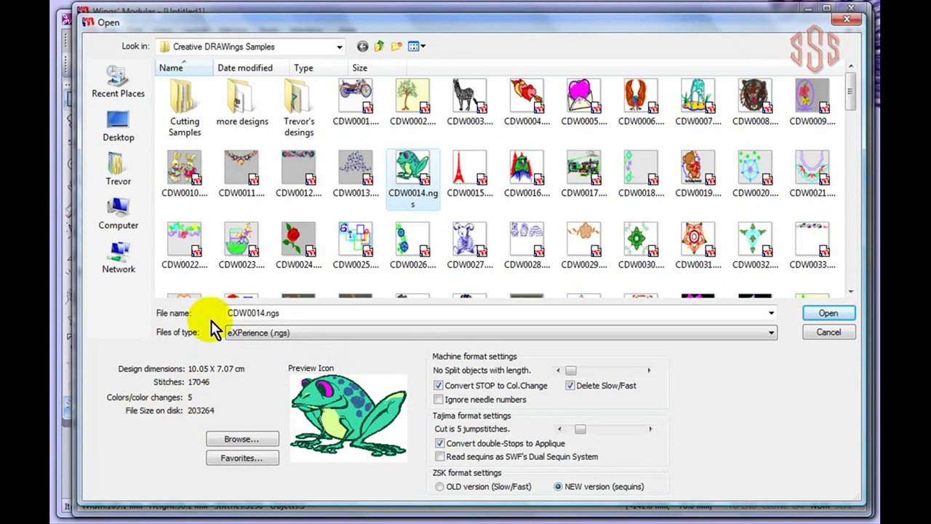
Set the Open dialog's file type filter to All embroidery files
click(254, 334)
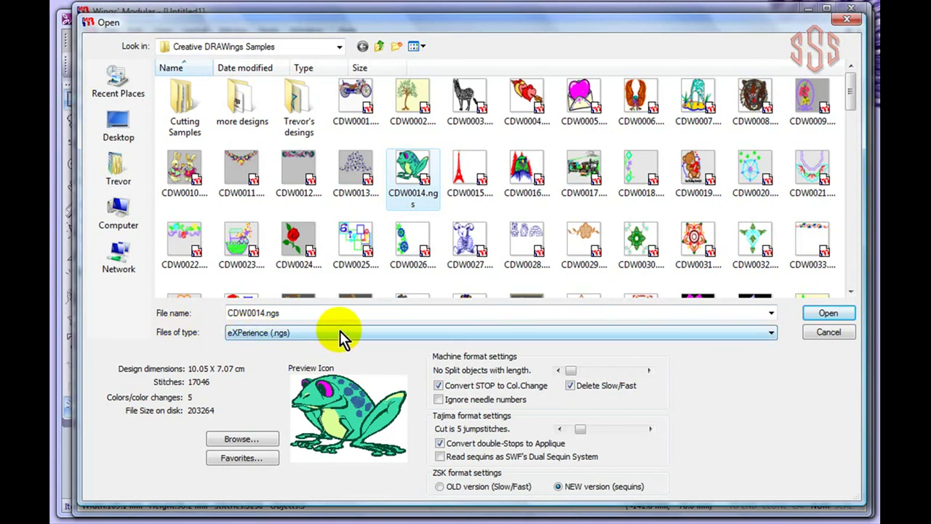
click(772, 332)
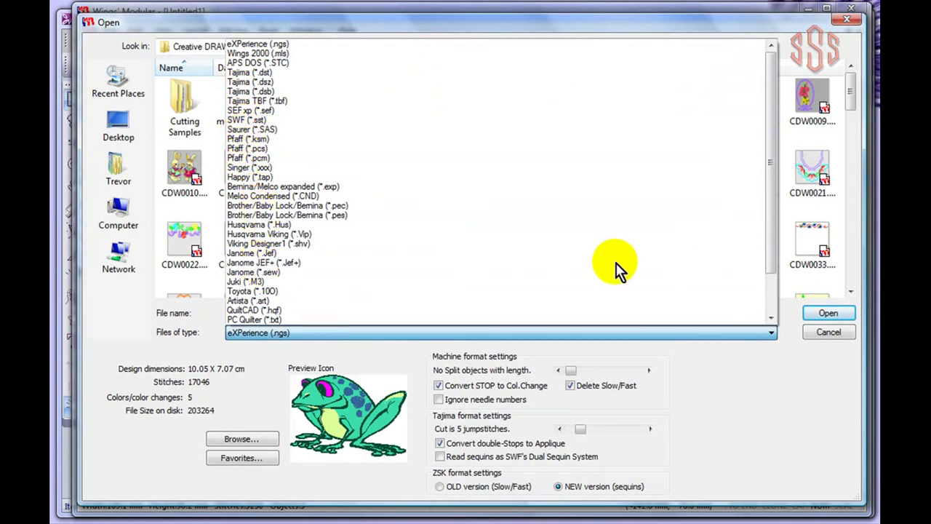
drag(772, 169, 773, 228)
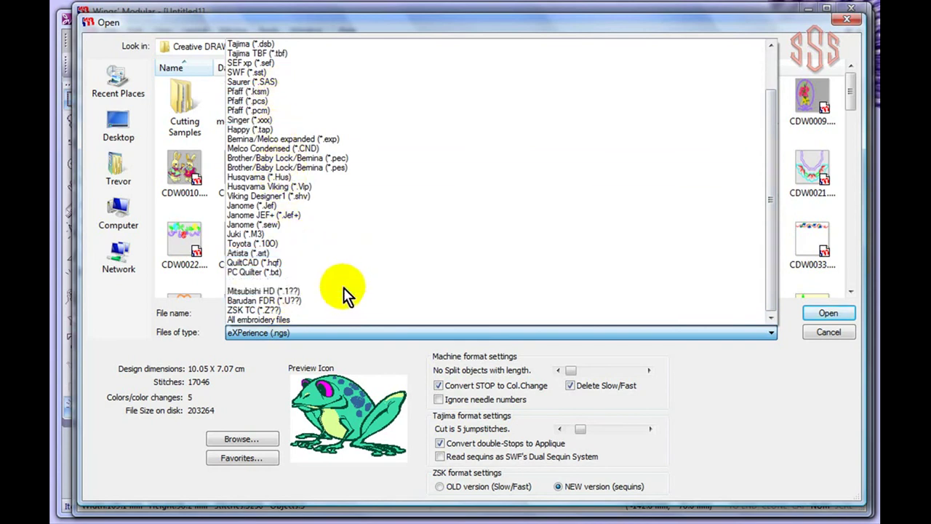
click(250, 320)
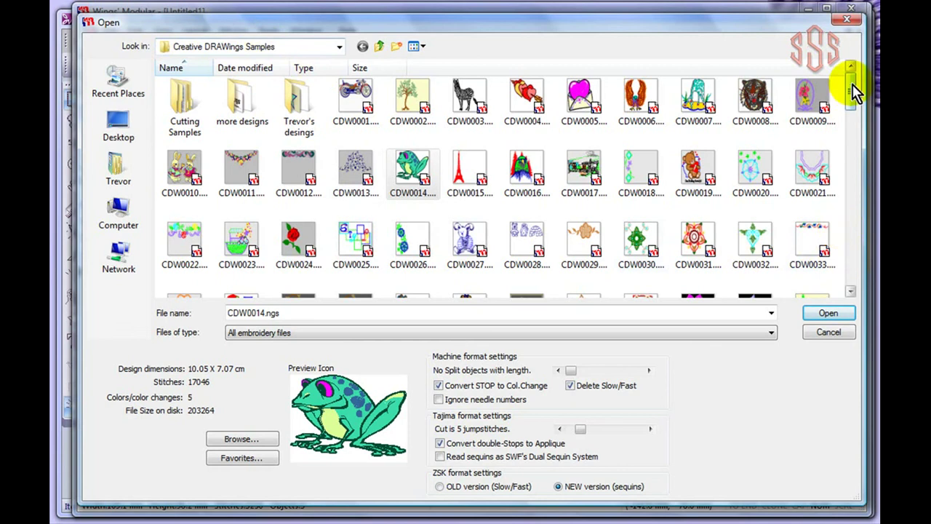
Find the sun design CDW0139.ngs in the Creative DRAWings Samples folder and open it
click(851, 290)
click(852, 269)
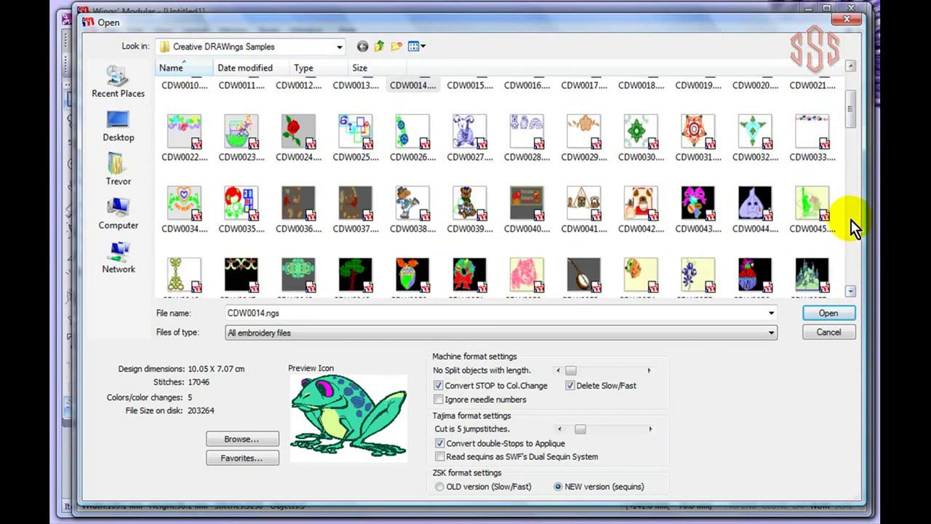
click(851, 220)
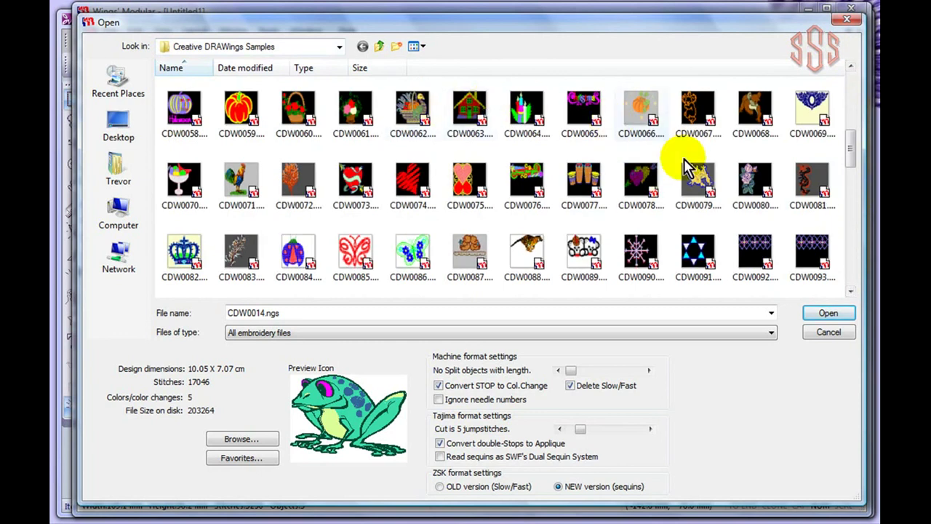
click(855, 261)
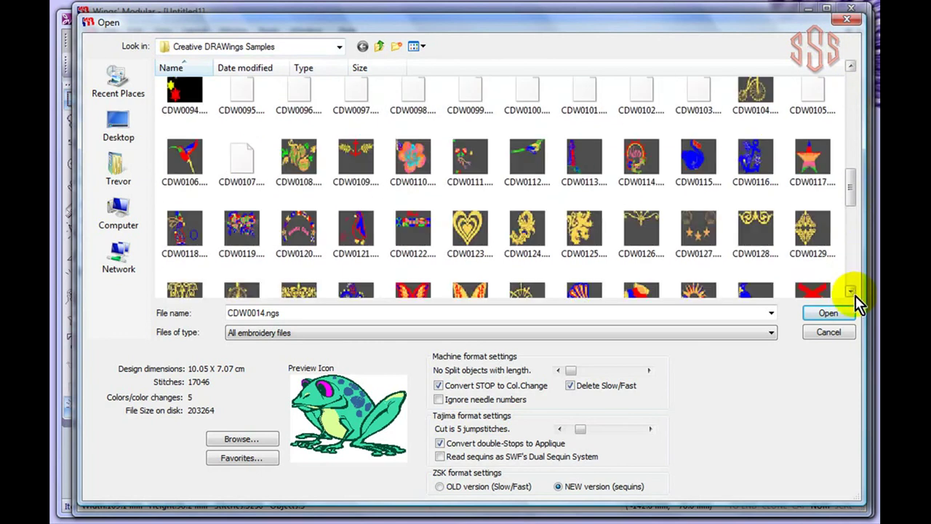
click(849, 291)
click(849, 291)
click(849, 290)
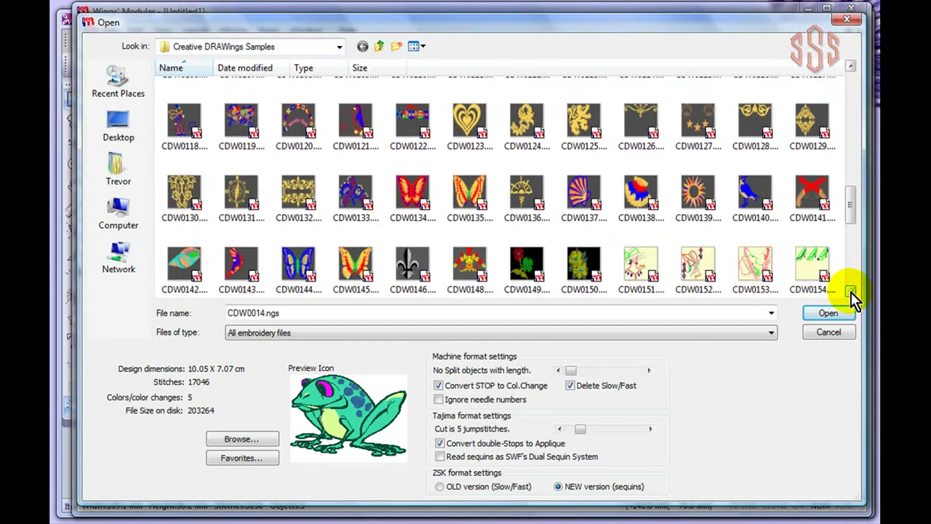
click(697, 195)
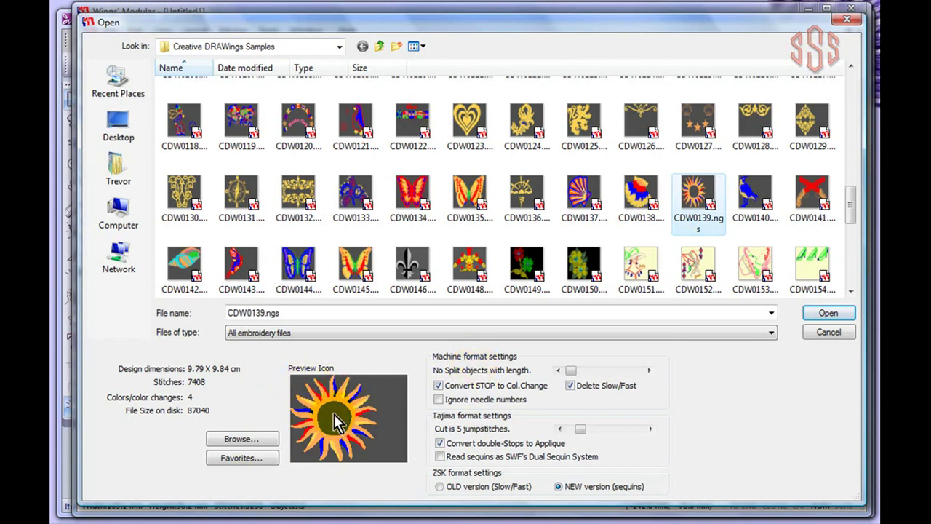
click(829, 311)
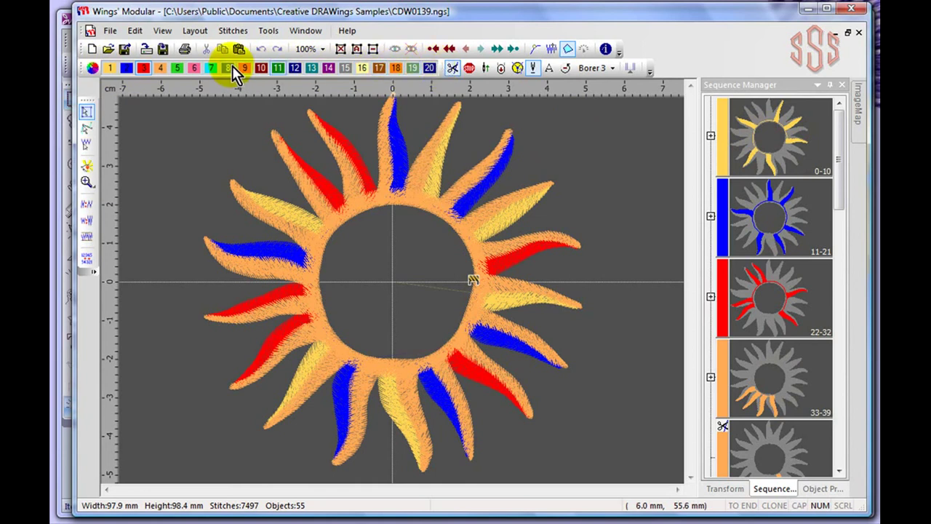
Switch to the open star design Untitled1 and back to the sun design CDW0139.ngs
click(177, 67)
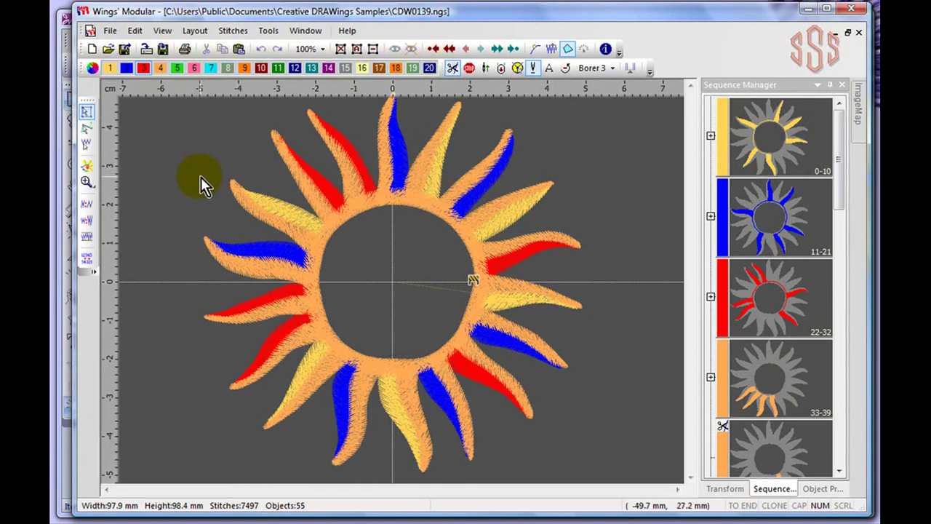
click(305, 33)
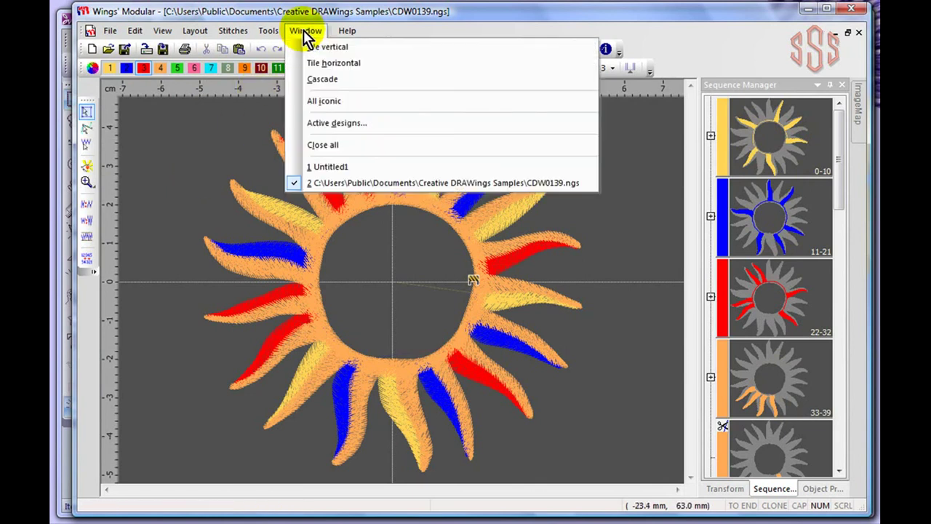
click(350, 172)
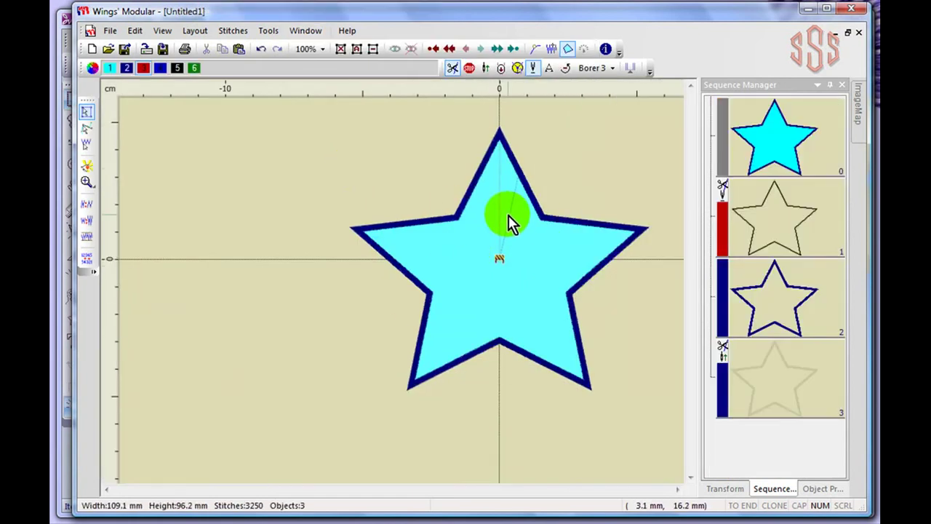
click(305, 31)
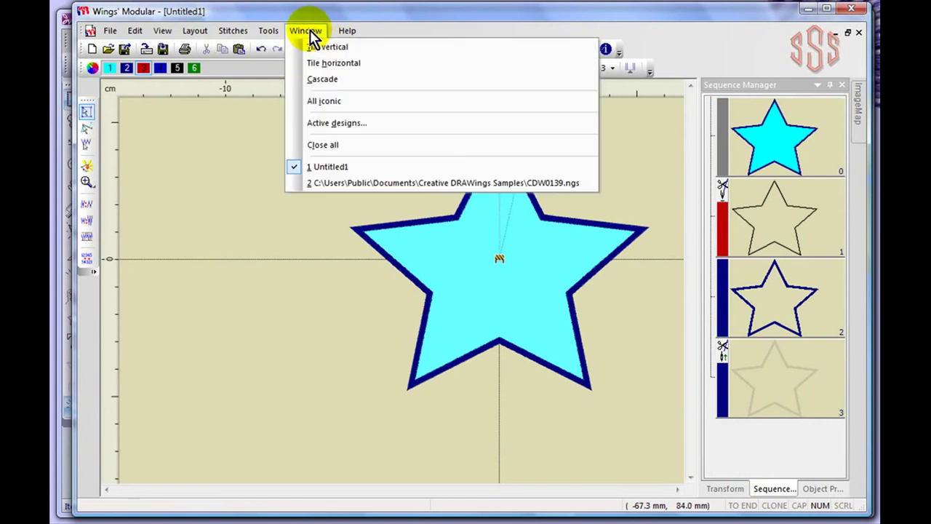
click(555, 184)
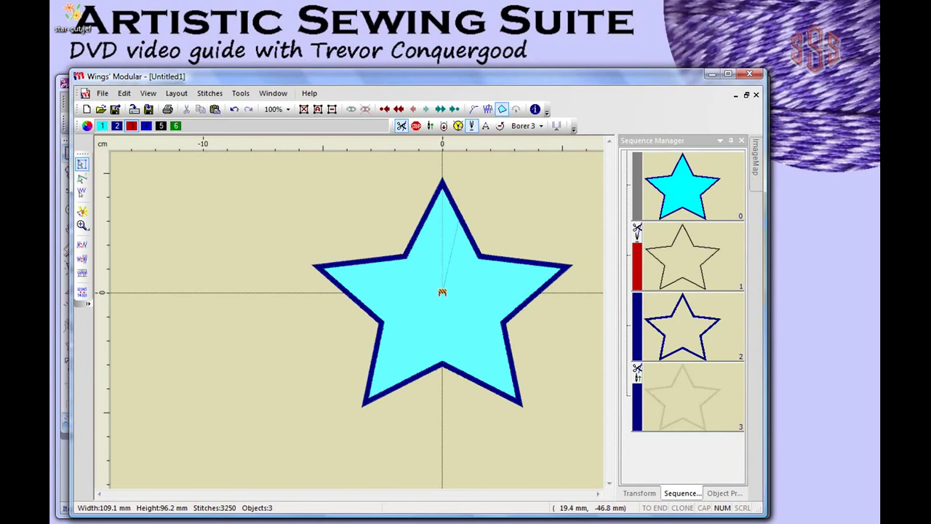
Switch to the file explorer window for Removable Disk (H:) and open its EMB\Embf folder
mouse_move(782, 523)
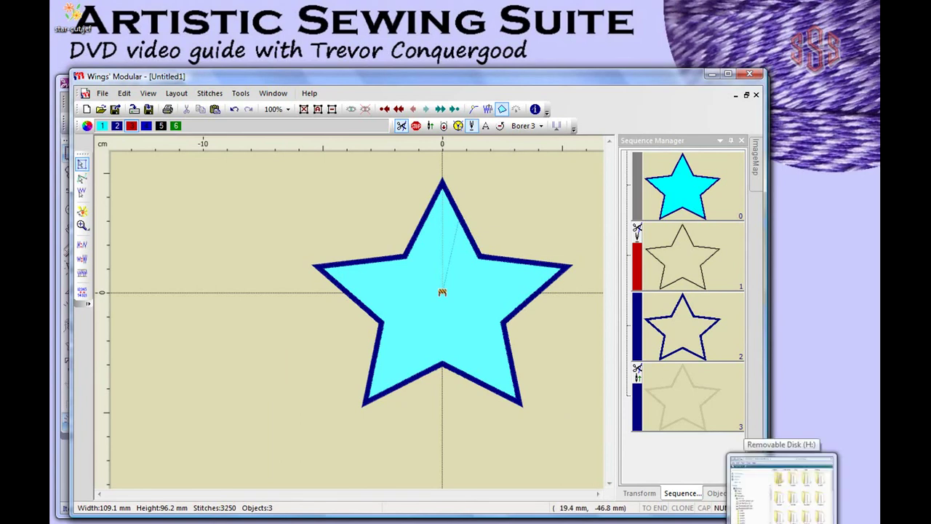
click(782, 491)
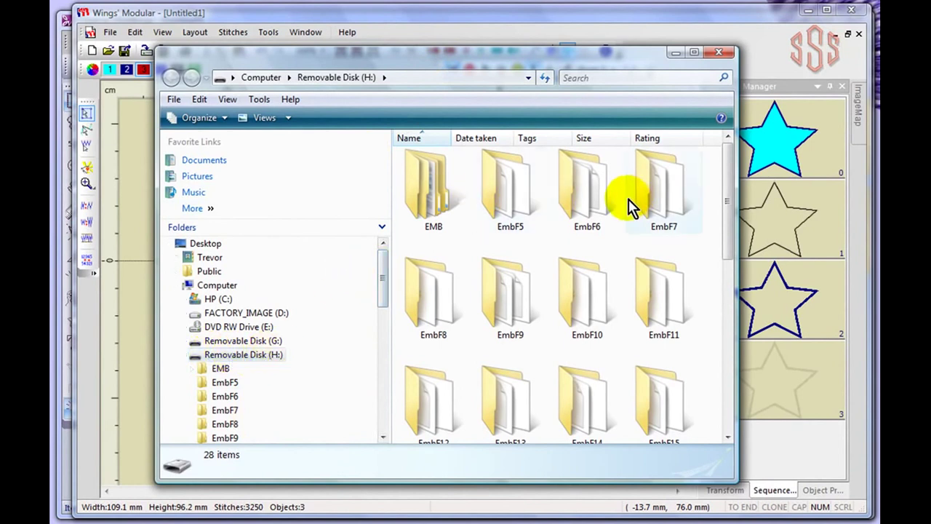
drag(727, 189, 724, 168)
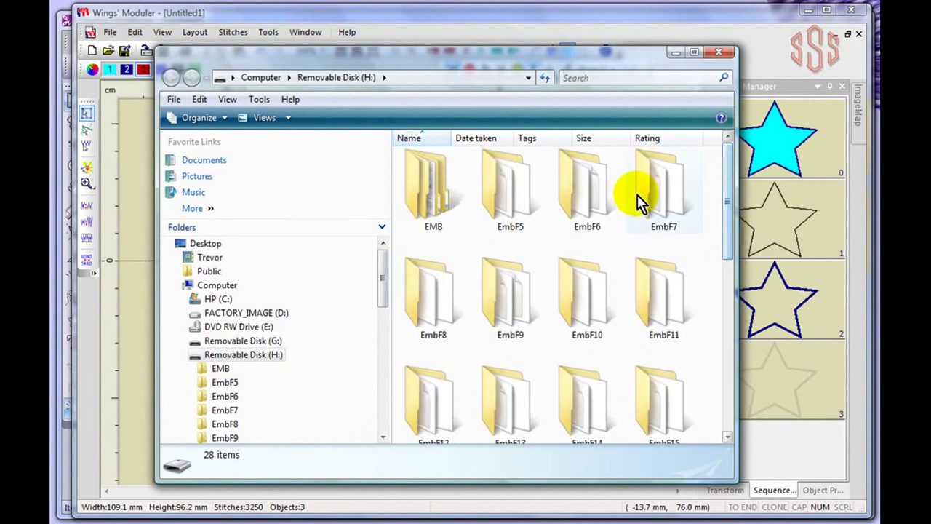
double_click(425, 194)
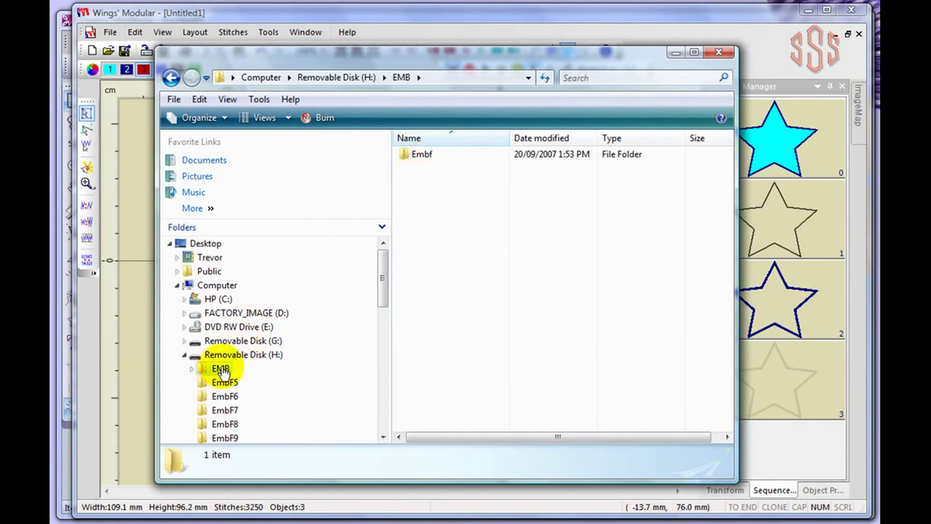
double_click(422, 154)
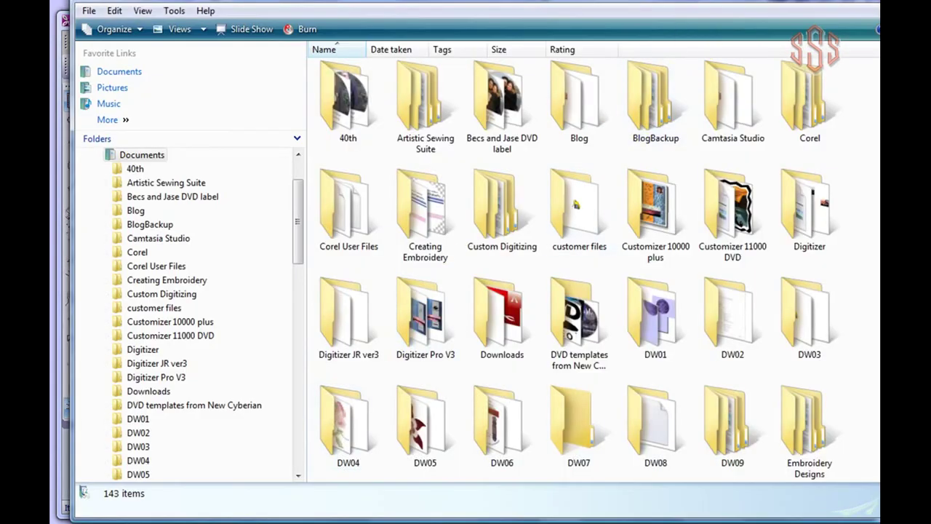
Shrink and reposition the second explorer window showing Documents, and display the personal Desktop folder in it
drag(879, 87, 810, 73)
drag(676, 2, 676, 39)
drag(545, 507, 547, 390)
drag(811, 194, 530, 194)
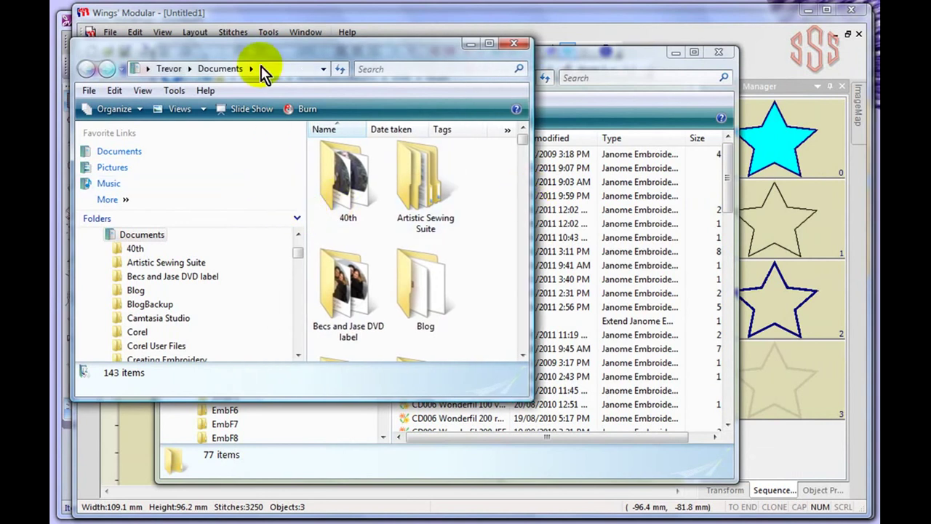
drag(260, 44, 393, 15)
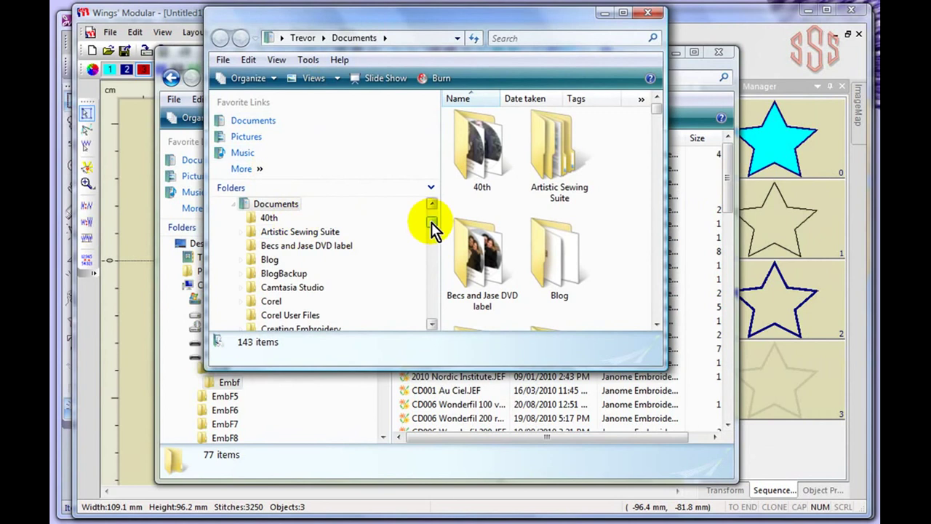
drag(434, 226, 434, 220)
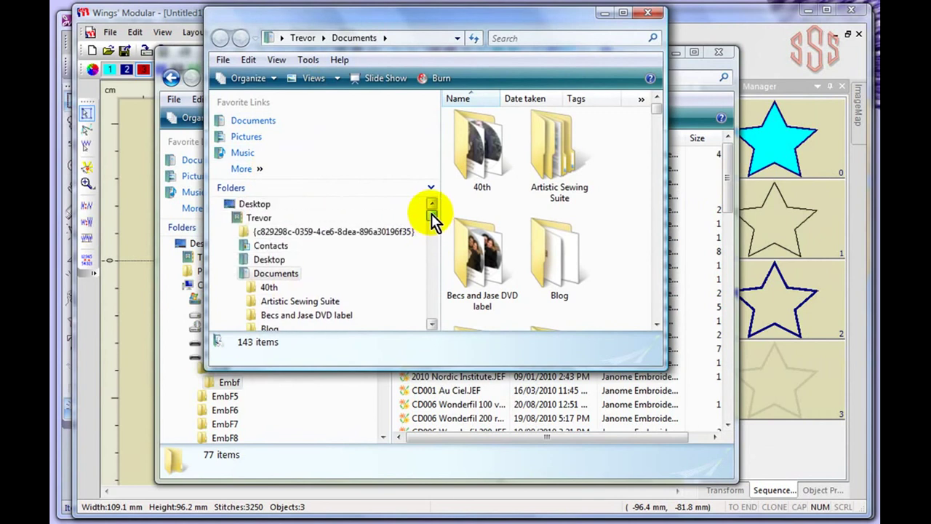
click(268, 260)
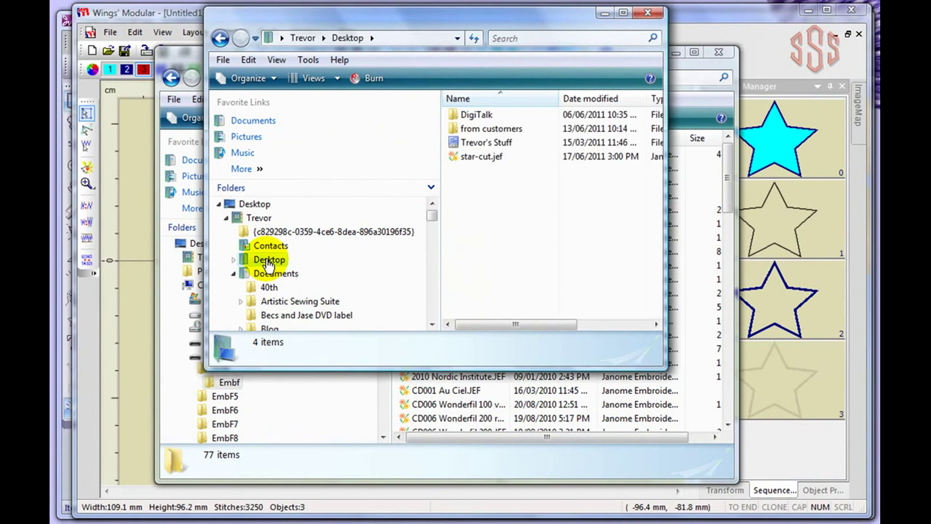
Arrange both explorer windows side by side, copy star-cut.jef from the Desktop to EMB\Embf on Removable Disk (H:), and close the Desktop window
click(490, 156)
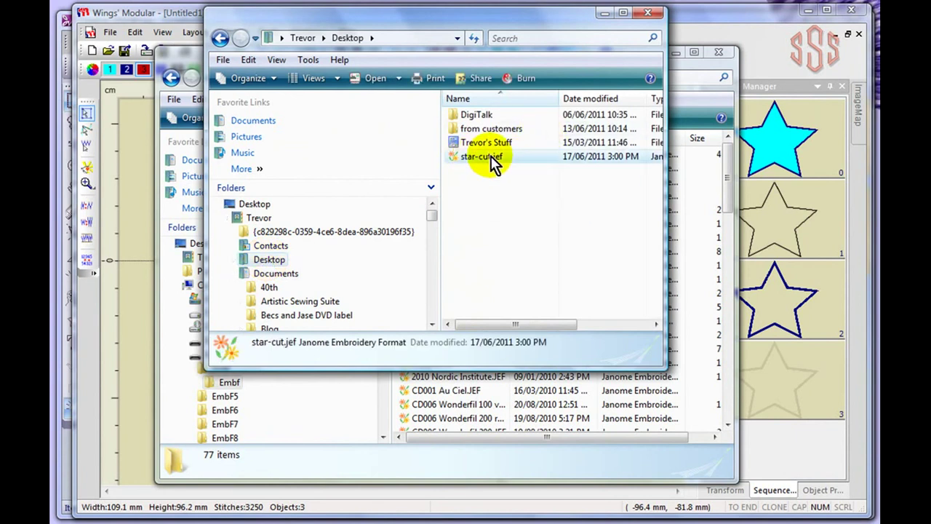
drag(396, 22, 600, 31)
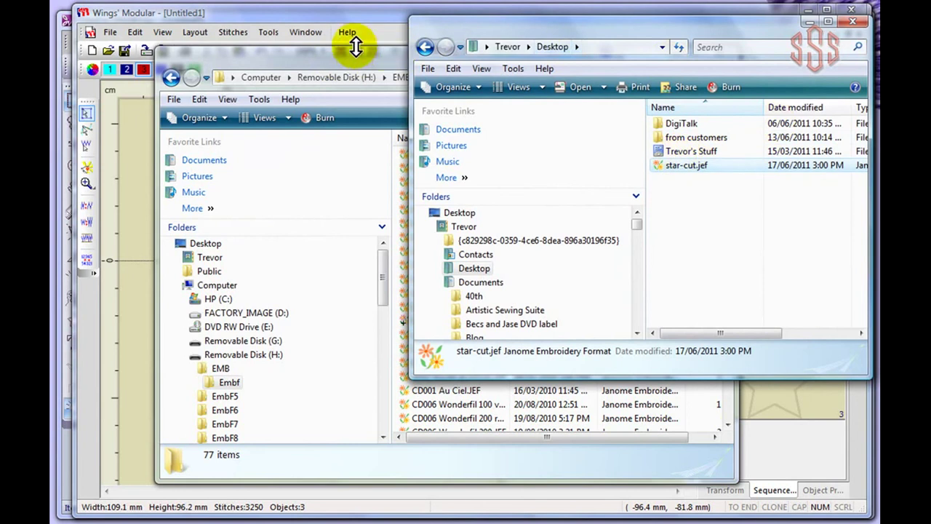
drag(356, 56, 275, 49)
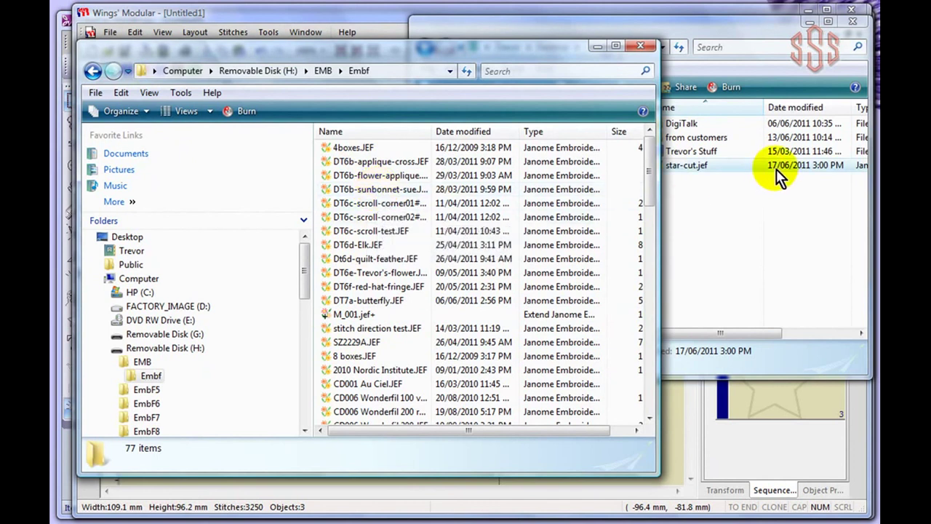
click(711, 211)
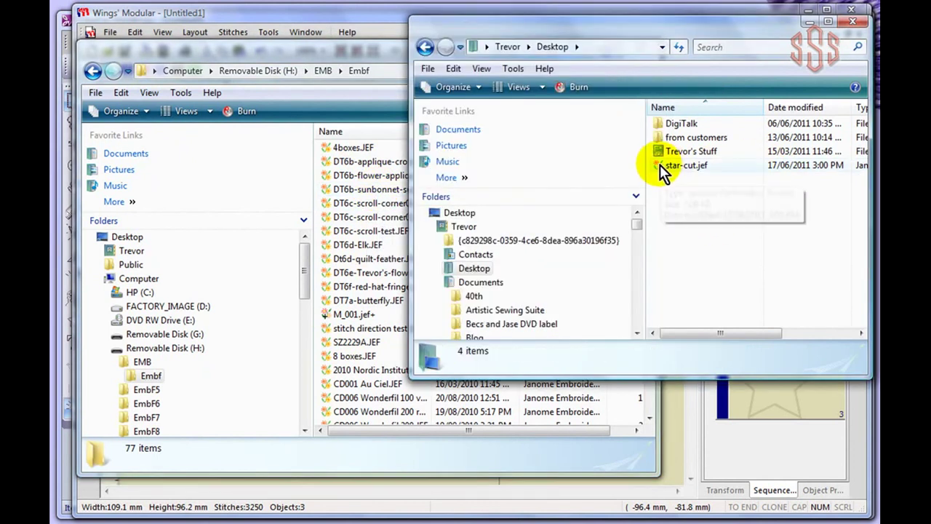
drag(660, 164, 356, 196)
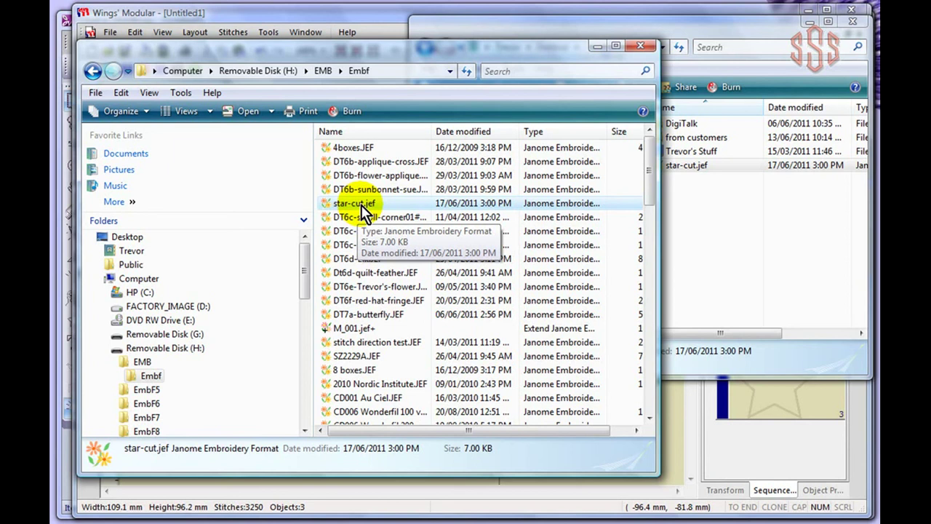
click(732, 26)
click(855, 26)
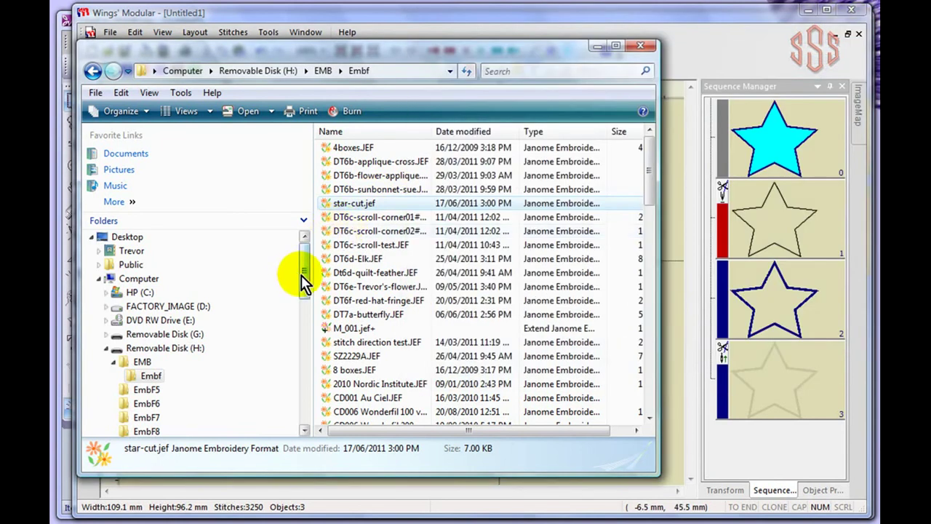
Show the Desktop contents in the remaining explorer window and copy star-cut.jef into the EmbF8 folder on Removable Disk (H:)
click(128, 237)
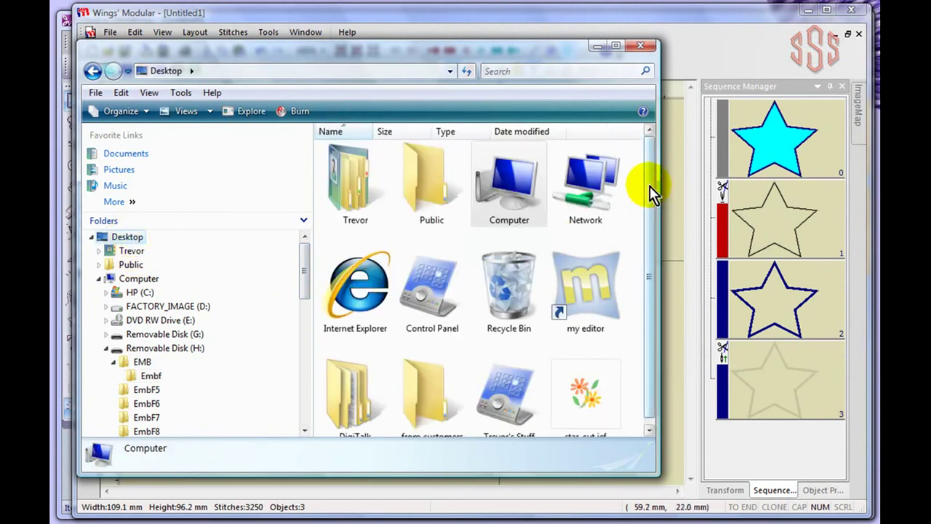
scroll(649, 186, down, 1)
click(578, 385)
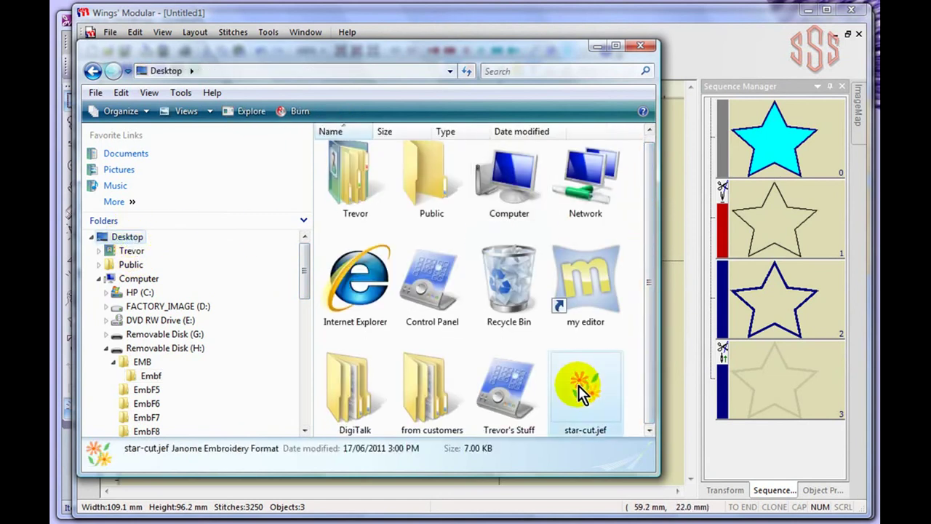
click(304, 265)
drag(304, 265, 303, 282)
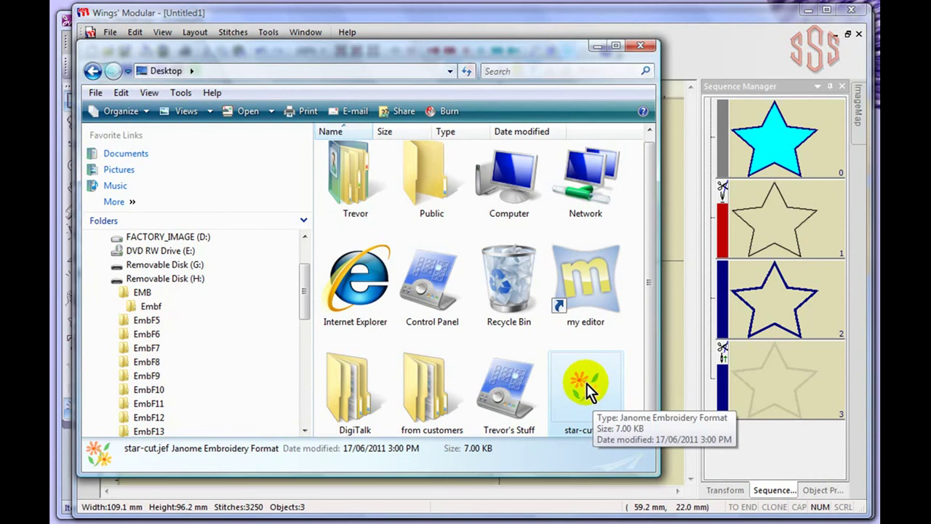
drag(588, 385, 147, 359)
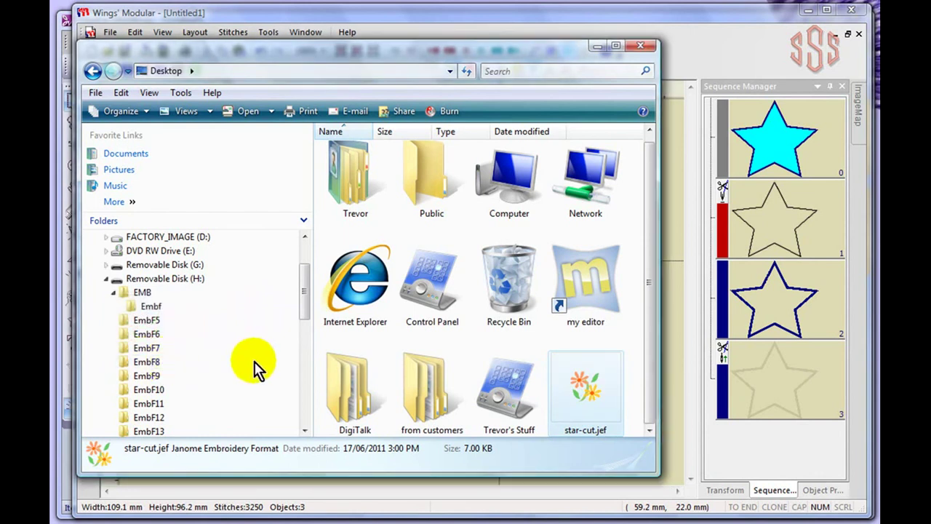
click(146, 362)
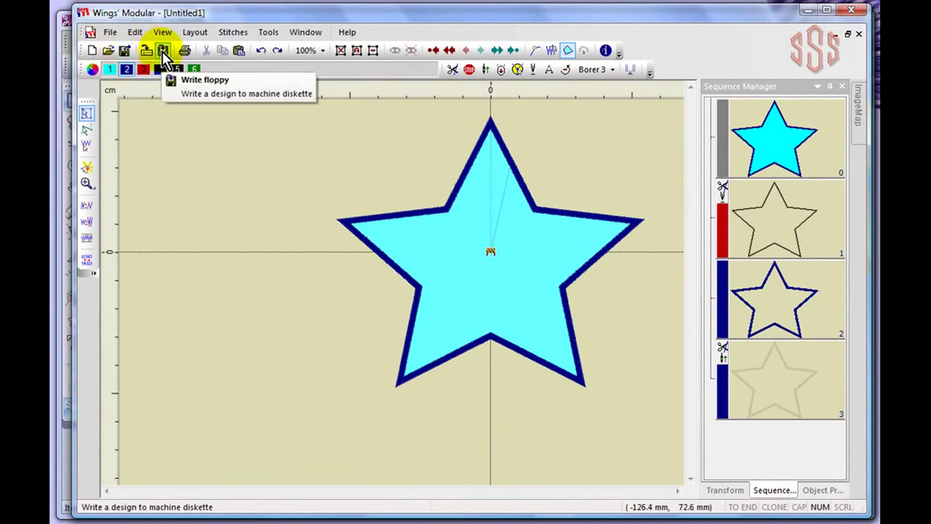
click(109, 35)
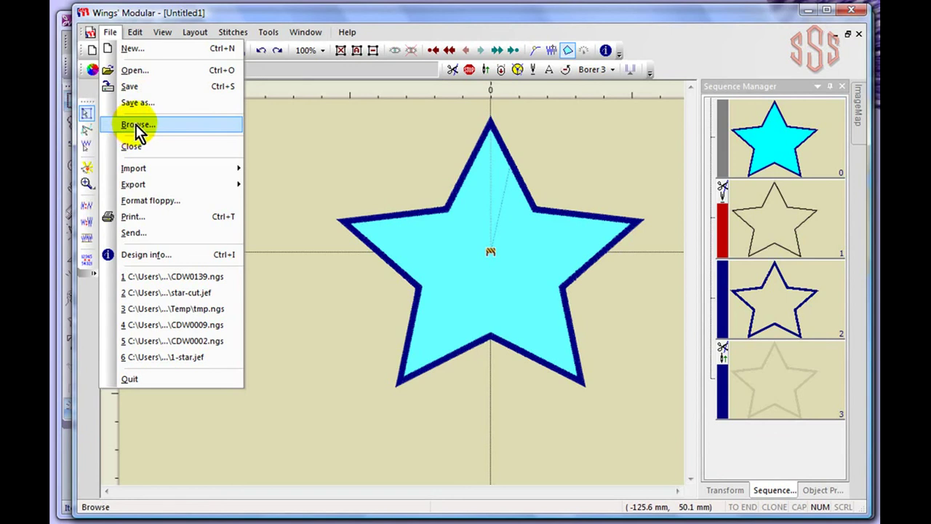
click(133, 71)
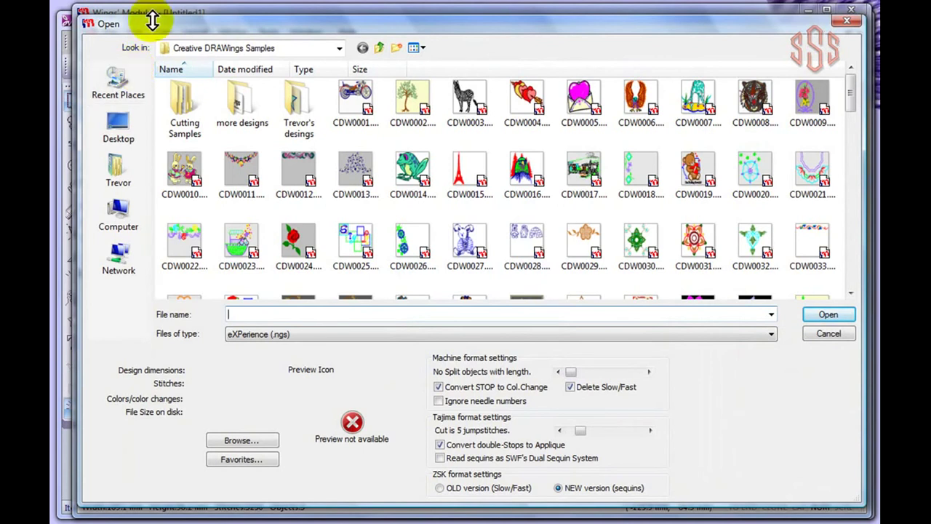
mouse_move(160, 29)
mouse_down()
mouse_move(420, 47)
mouse_move(159, 29)
mouse_up()
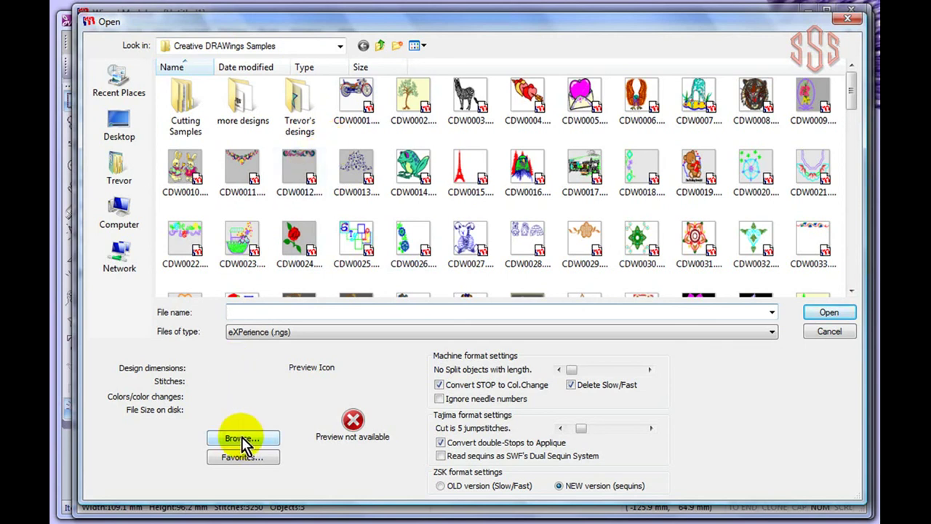
click(847, 20)
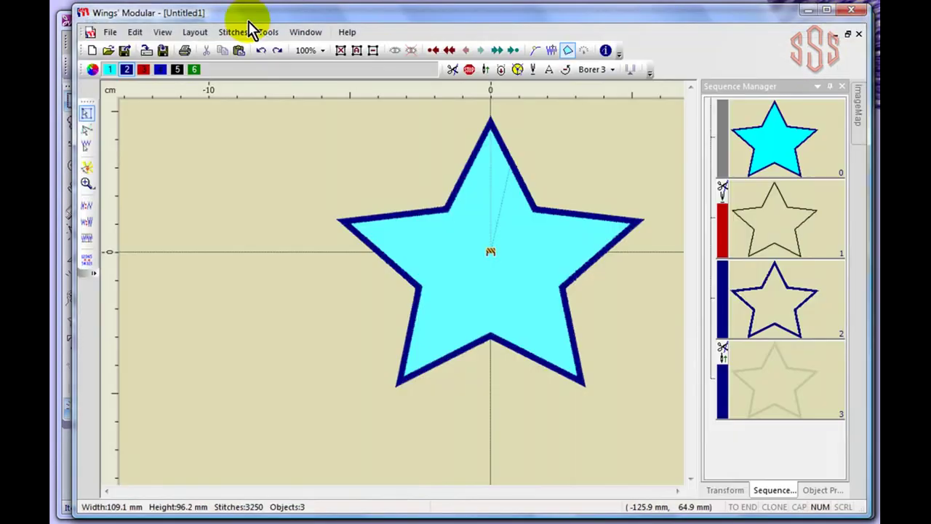
Browse the Creative DRAWings Samples folder in the icon browser and open the zebra design CDW0003.ngs from it
click(109, 34)
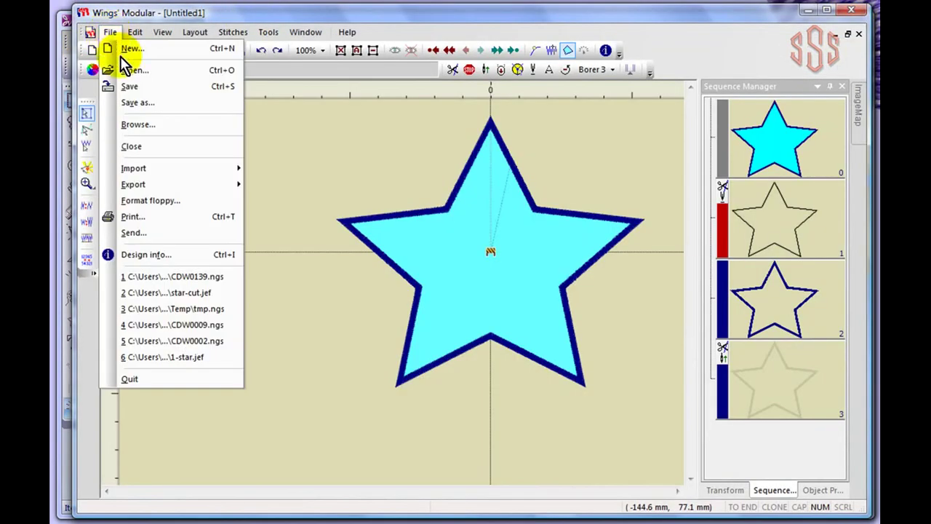
click(140, 125)
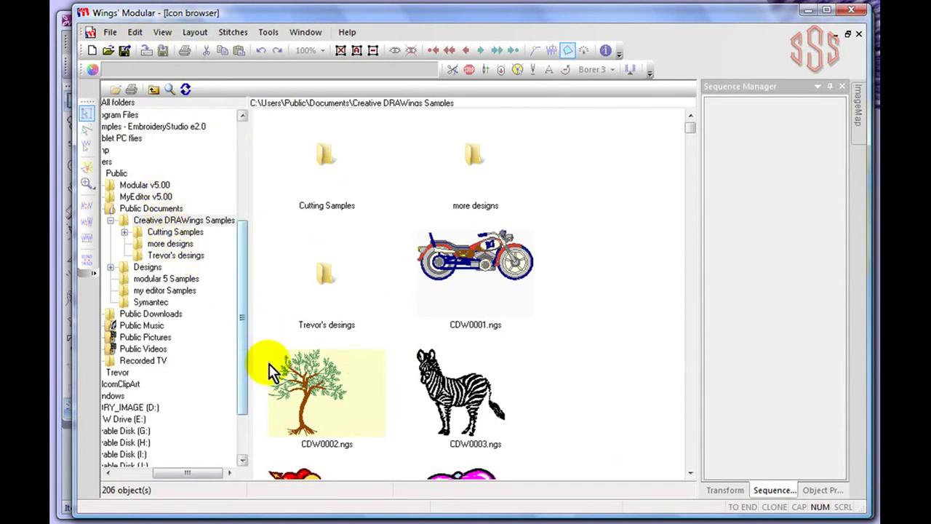
click(461, 393)
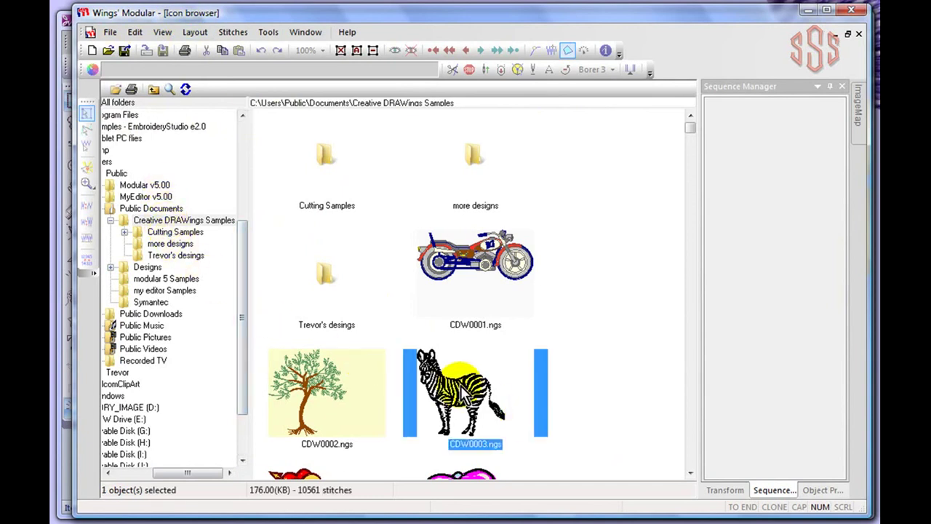
right_click(453, 389)
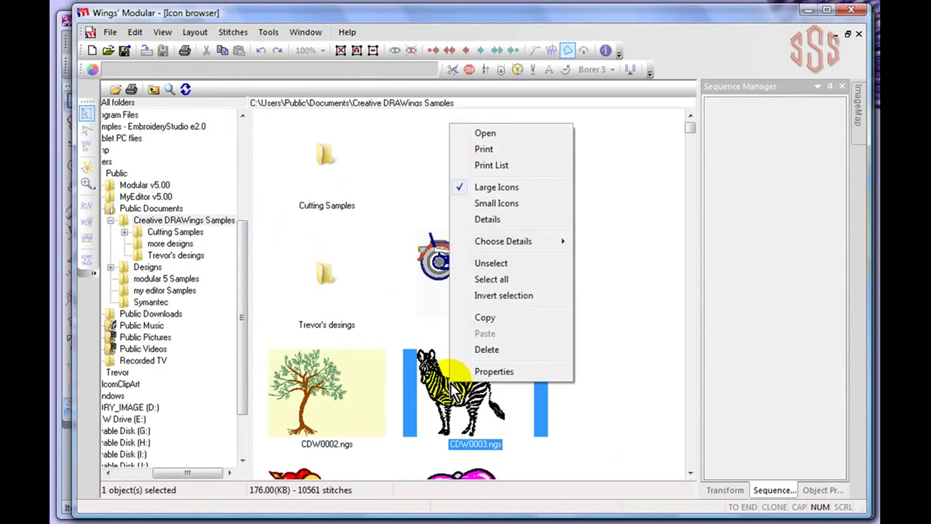
click(500, 132)
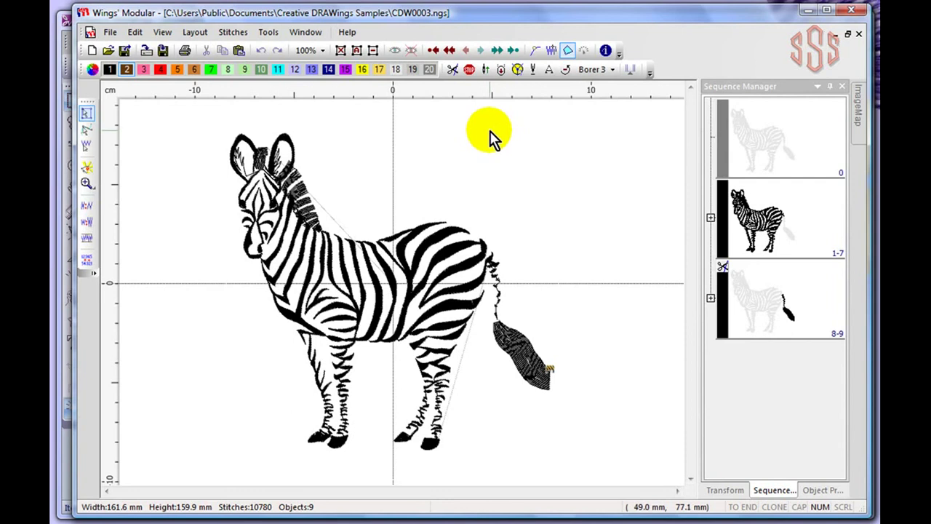
Close the zebra design and open the motorcycle design CDW0001.ngs from the icon browser
click(109, 33)
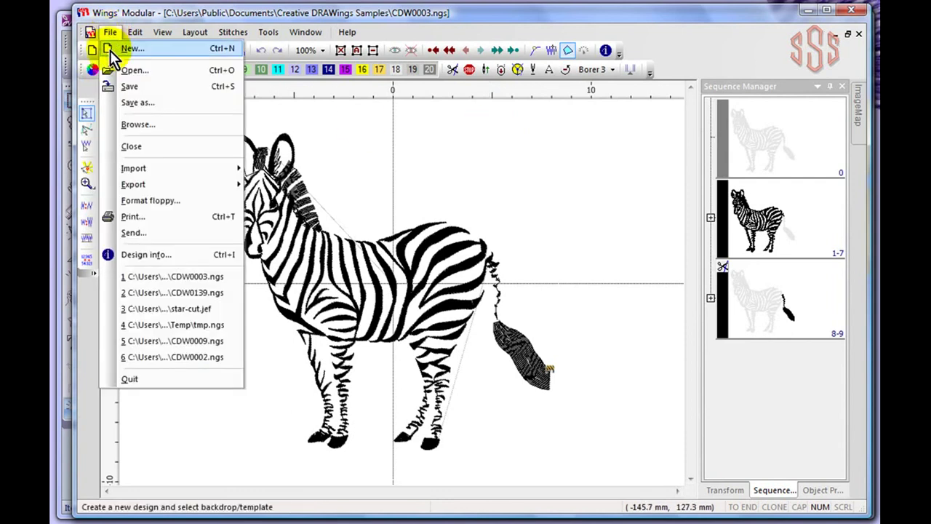
click(139, 148)
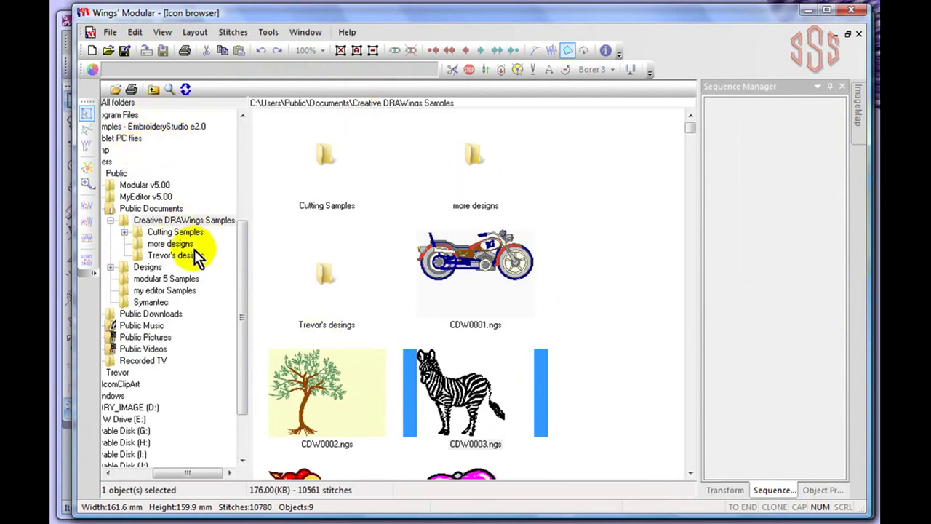
click(486, 254)
right_click(485, 245)
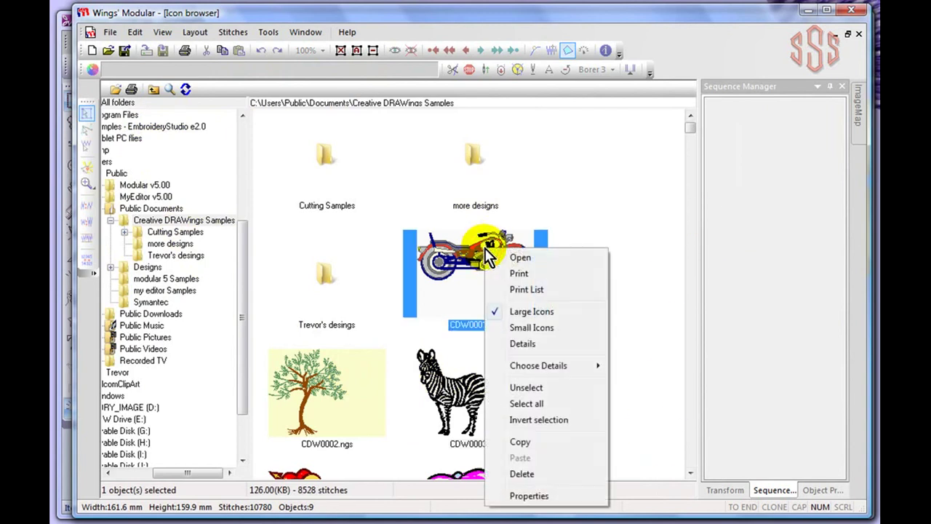
click(521, 257)
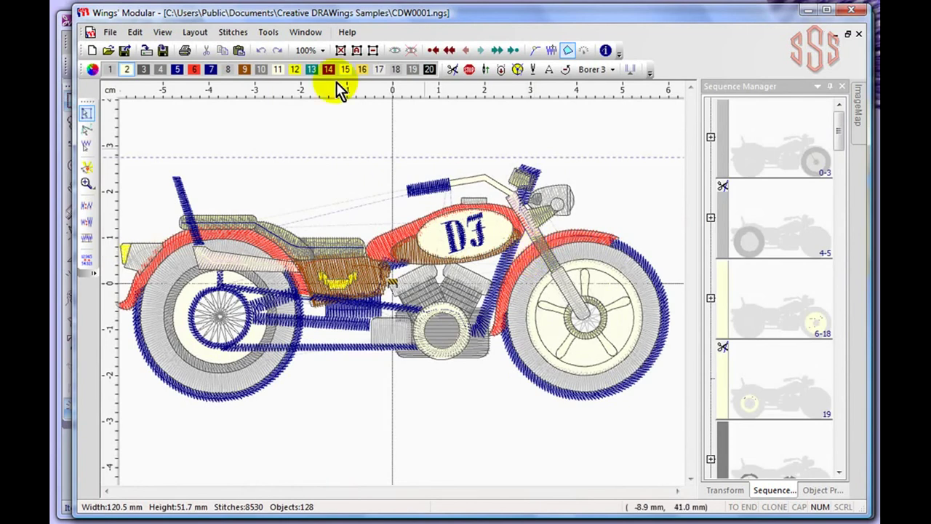
Switch between the open documents: CDW0139.ngs, the icon browser, and back to CDW0001.ngs
click(308, 33)
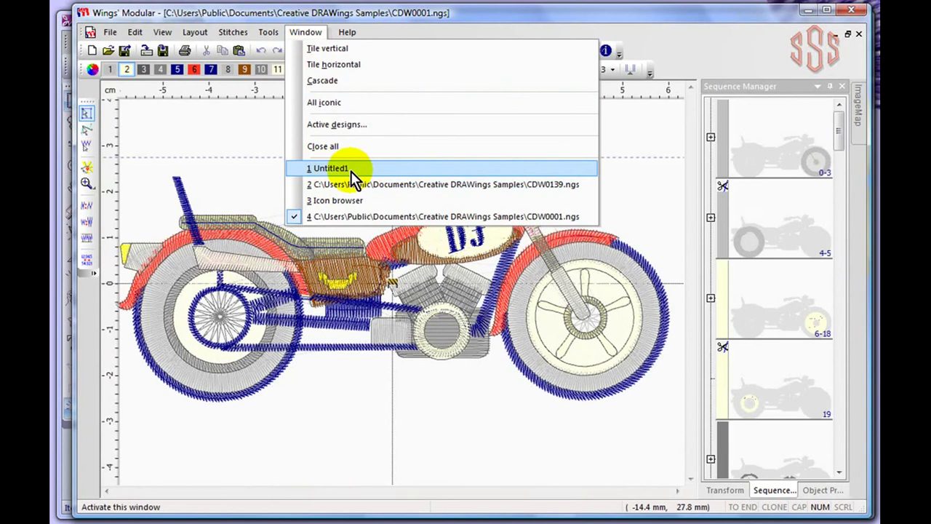
click(549, 185)
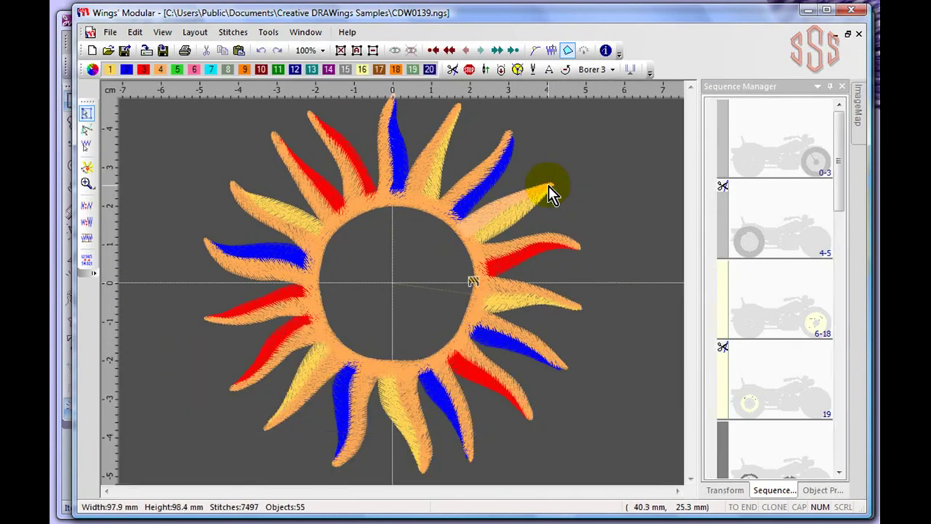
click(307, 34)
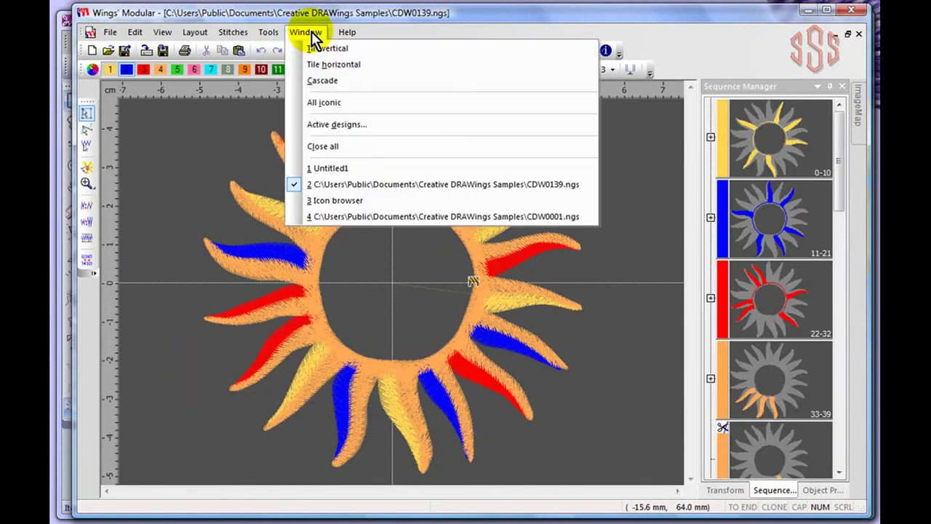
click(336, 201)
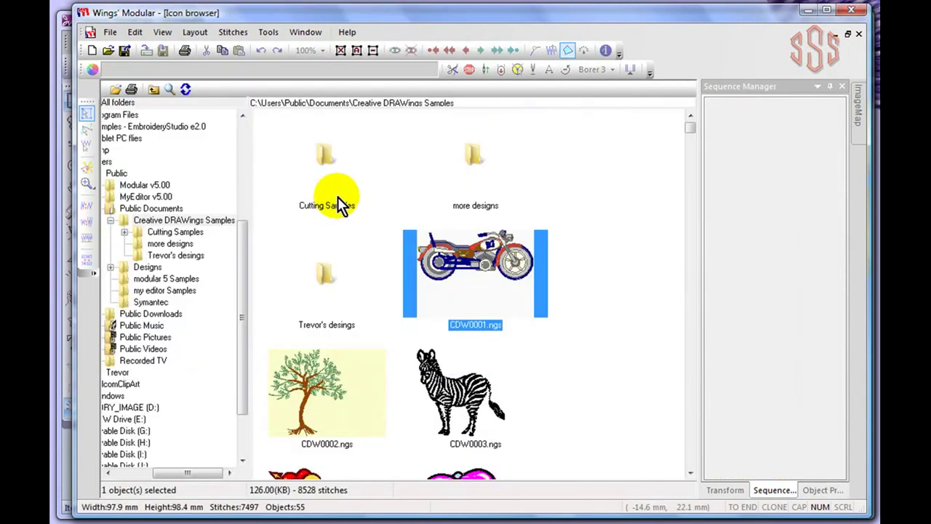
click(303, 35)
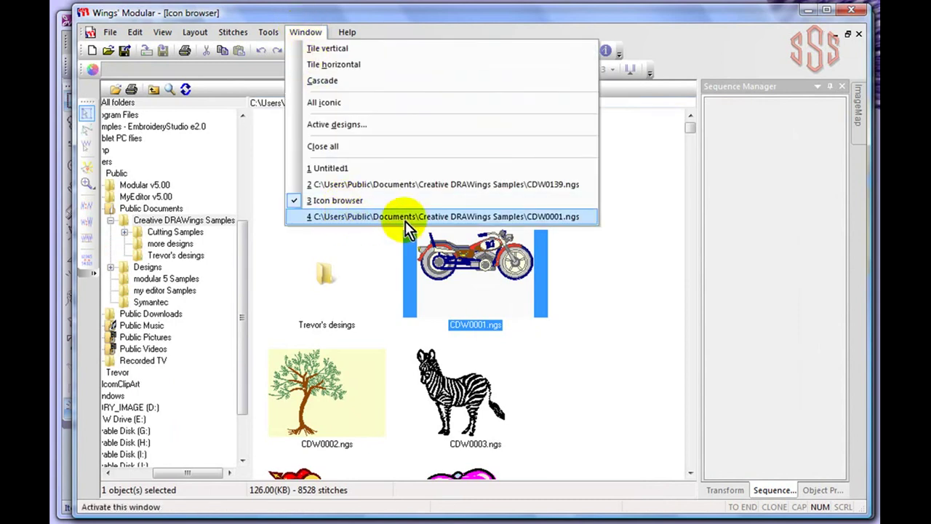
click(488, 217)
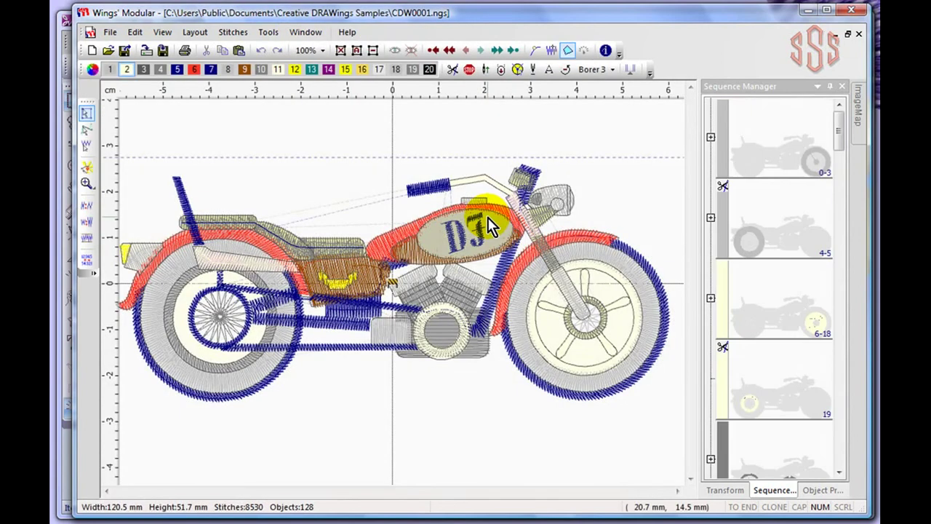
Close CDW0001.ngs, the icon browser and CDW0139.ngs, and check the list of open documents
click(109, 34)
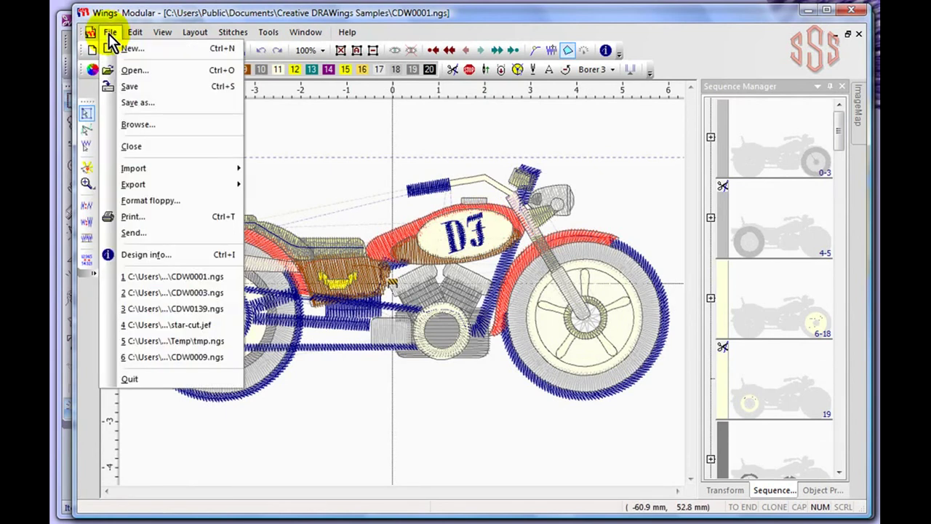
click(145, 147)
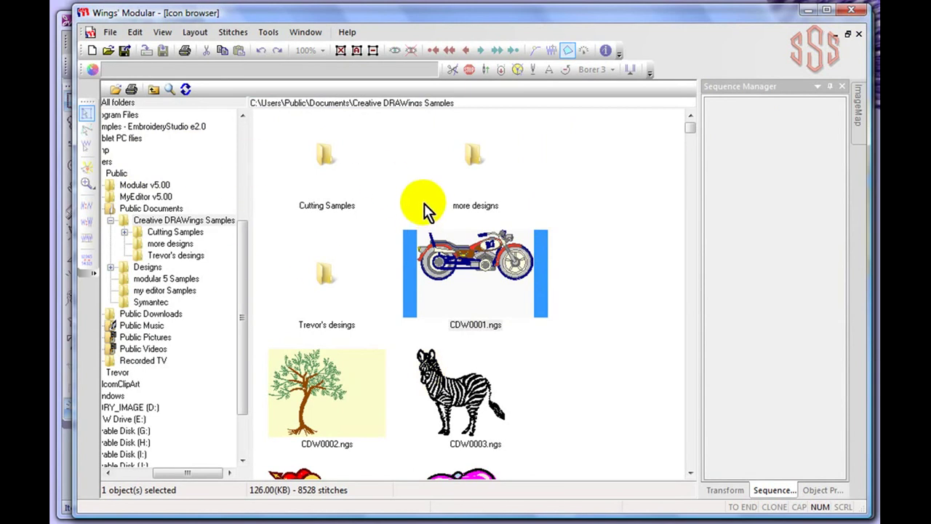
click(860, 34)
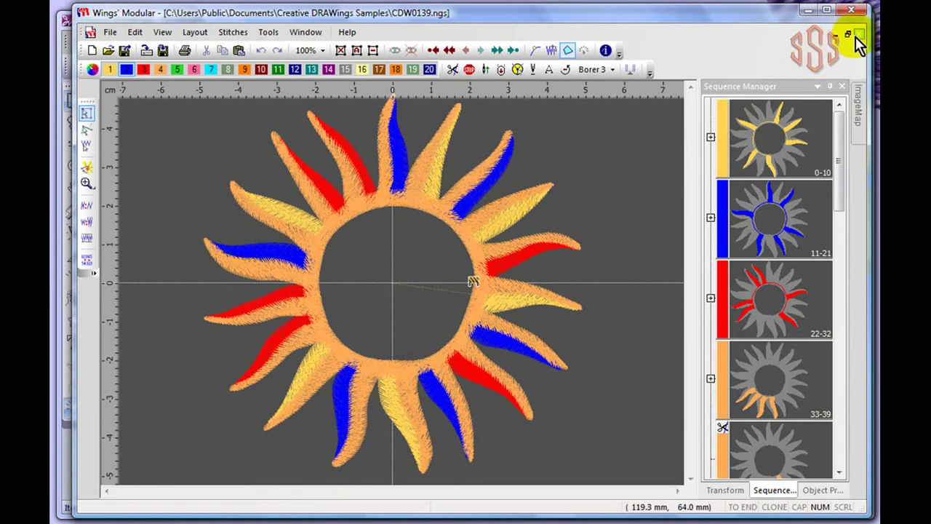
click(860, 35)
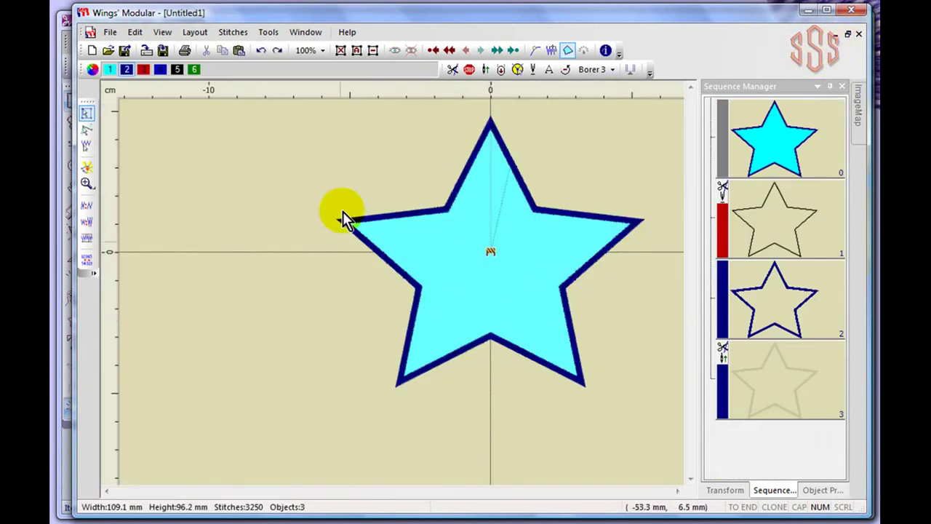
click(304, 33)
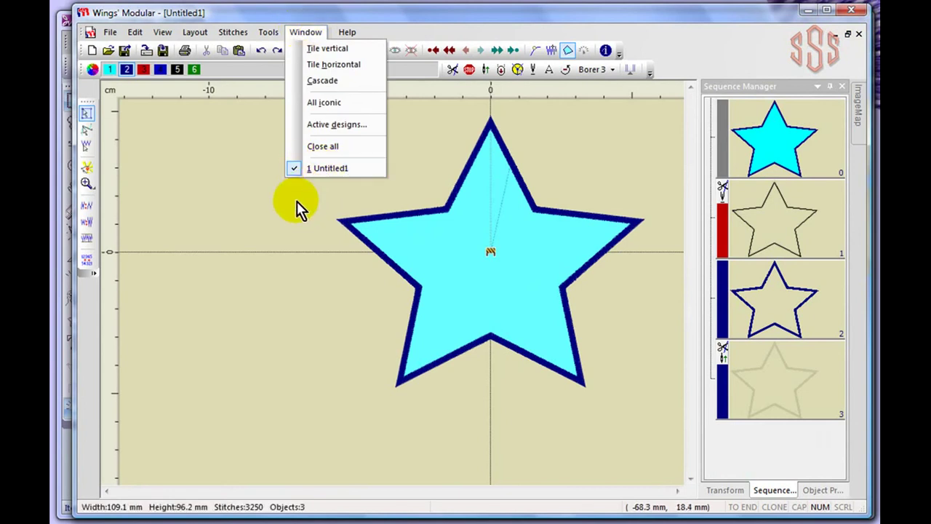
click(213, 205)
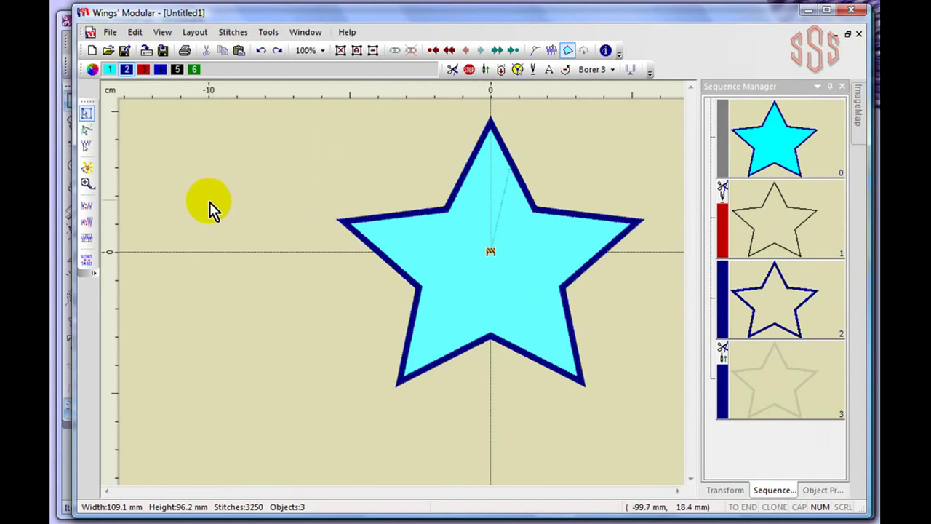
Review the import and export options, start exporting the star design to an image, and choose the Desktop as the save location
click(111, 33)
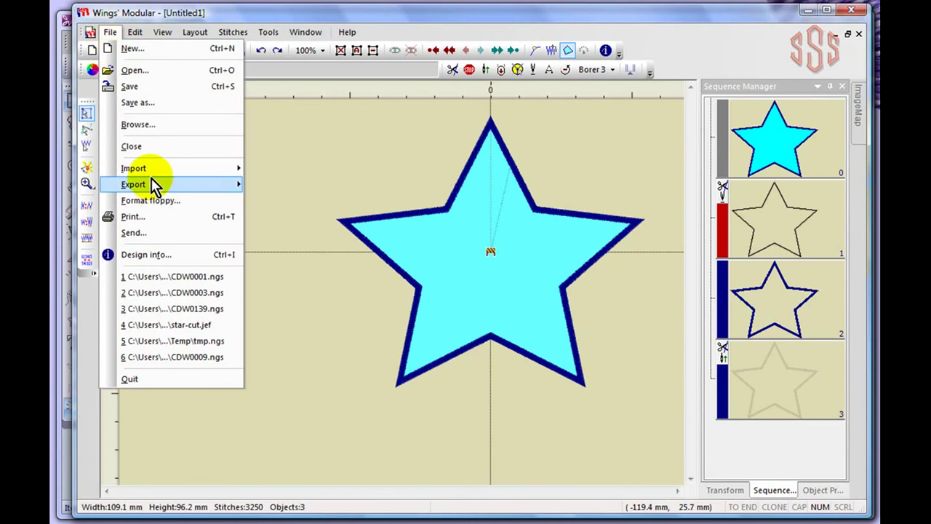
mouse_move(153, 184)
mouse_move(149, 169)
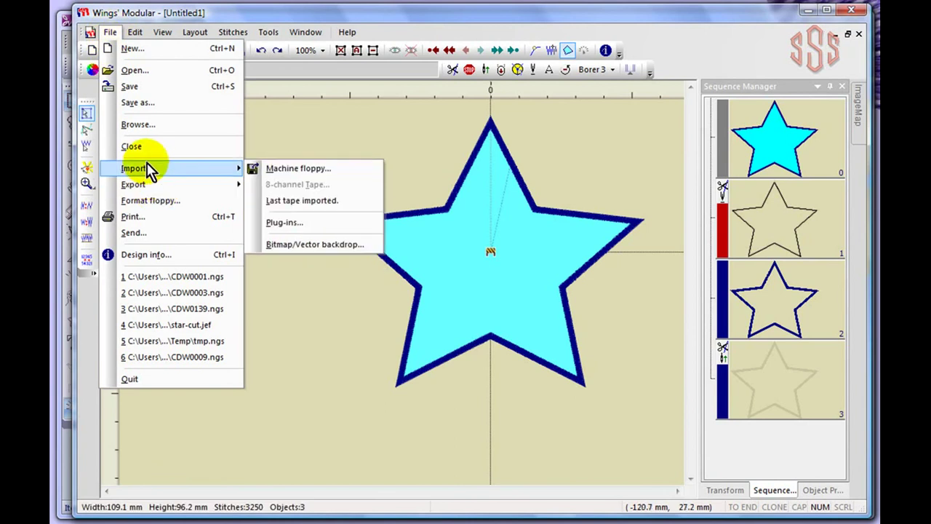
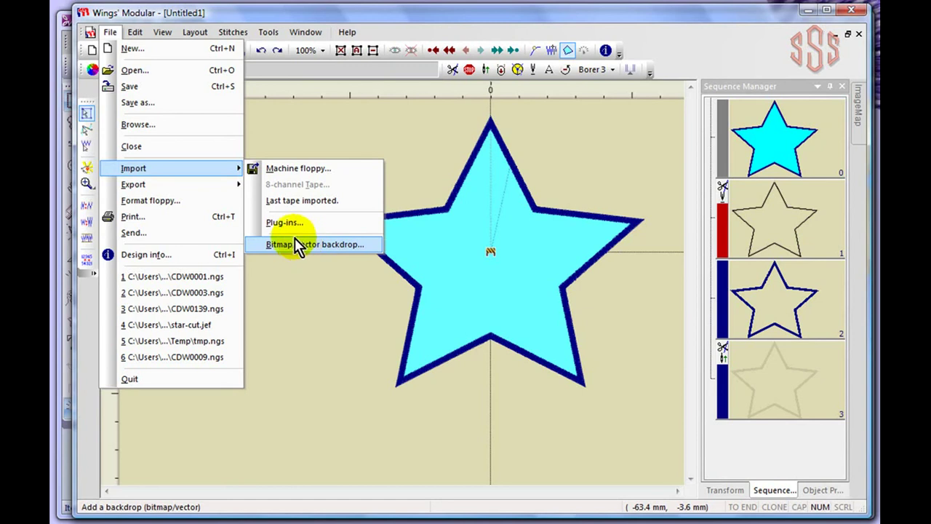
mouse_move(130, 187)
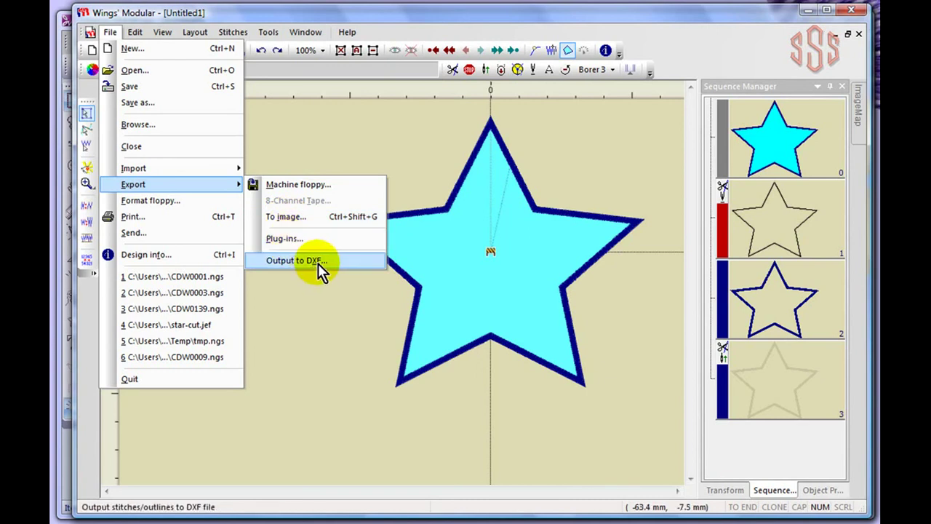
click(282, 219)
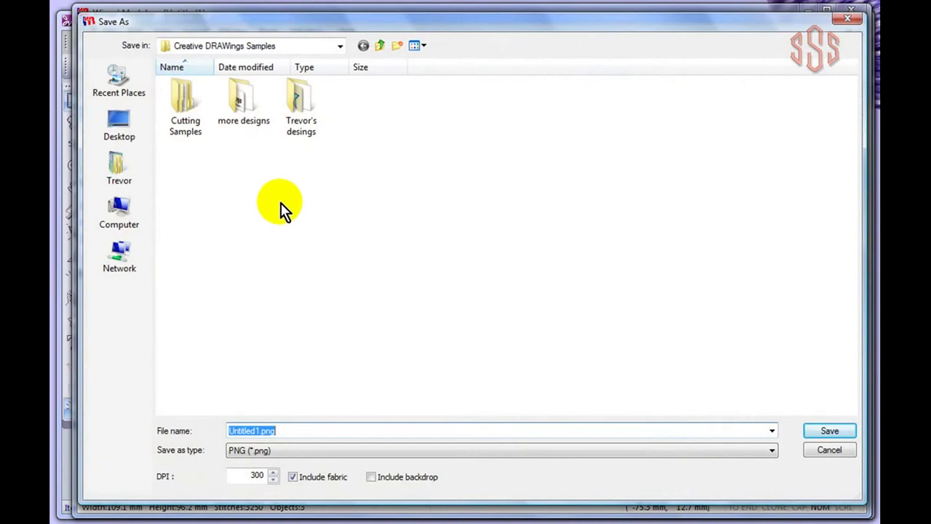
click(243, 48)
click(190, 74)
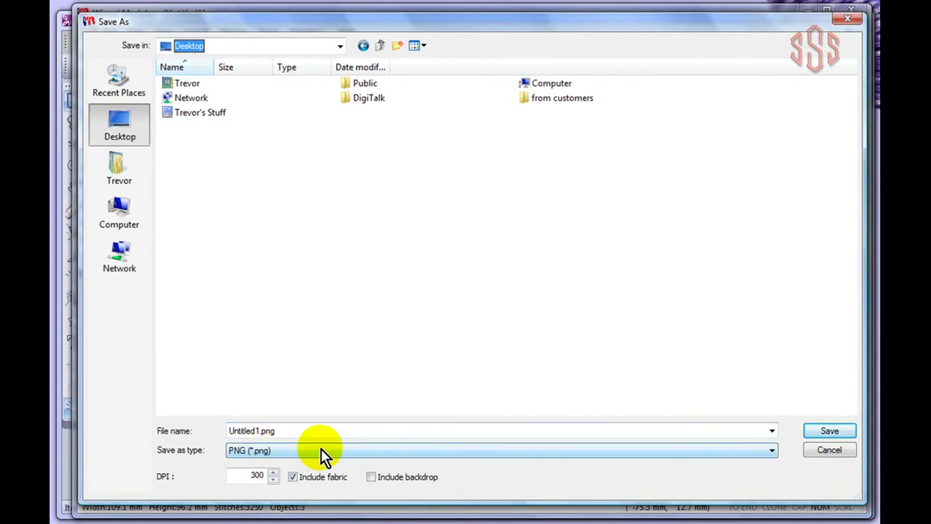
Save the image in JPEG format as Untitled1.jpg and move the Windows Photo Gallery window showing it over the design
click(294, 450)
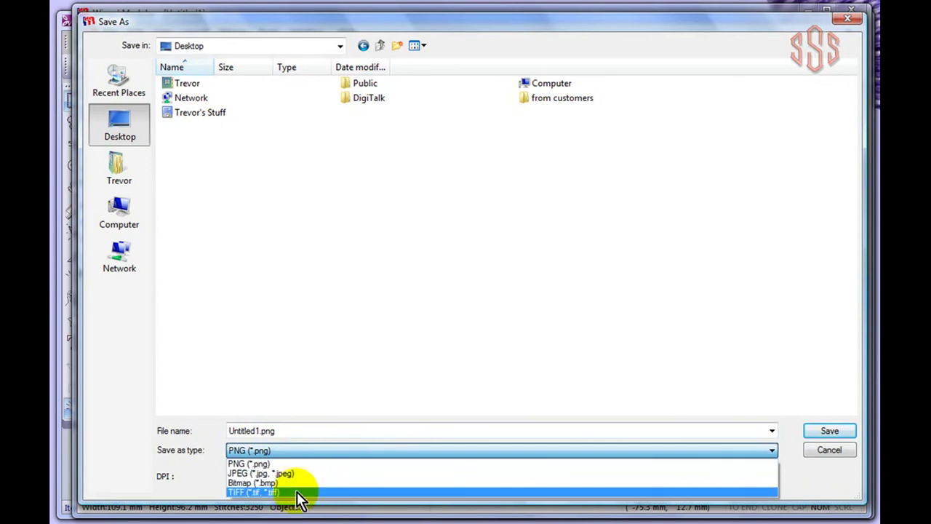
click(297, 473)
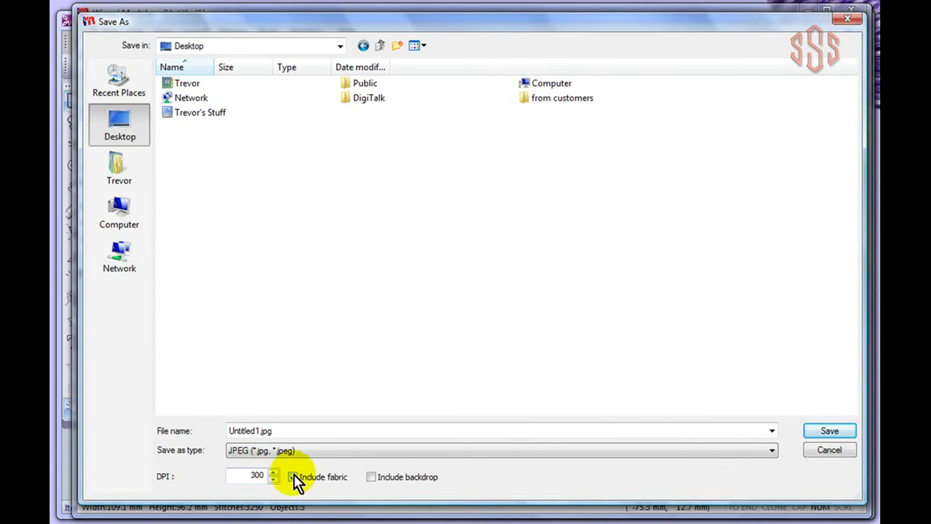
click(829, 431)
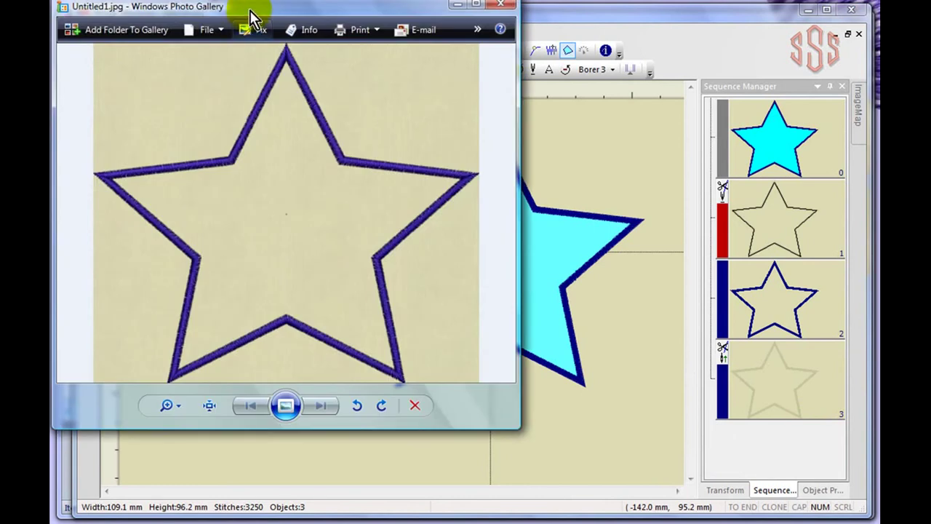
drag(252, 11, 357, 57)
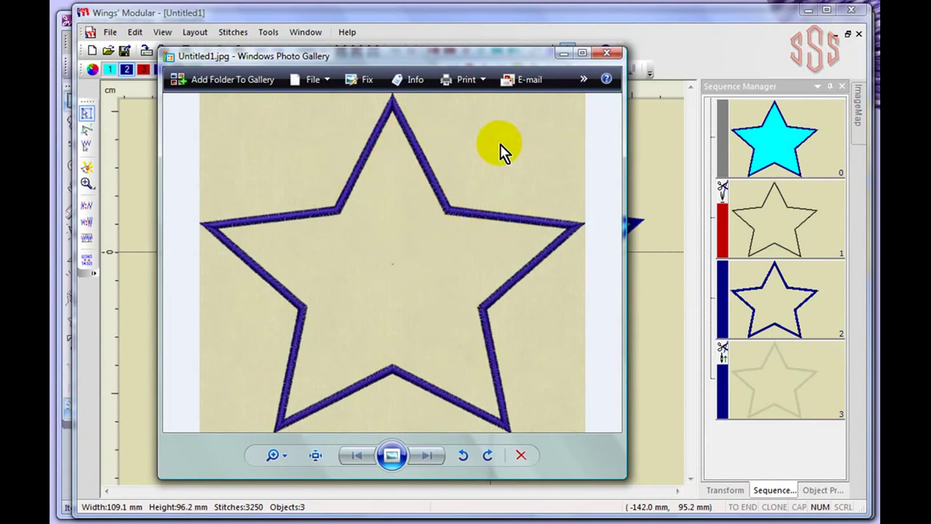
Examine the stitch detail of the star in Untitled1.jpg up close and close the photo viewer
scroll(509, 164, up, 1)
scroll(514, 168, up, 3)
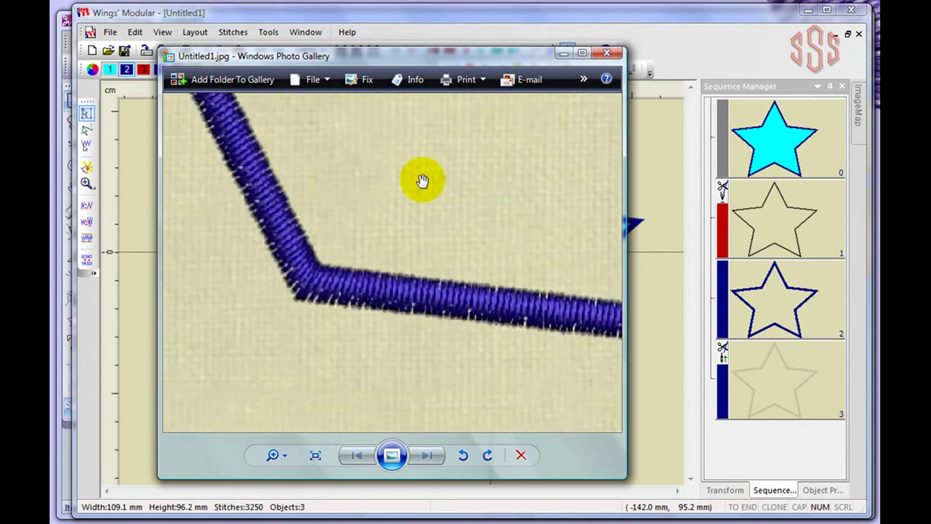
scroll(423, 182, down, 4)
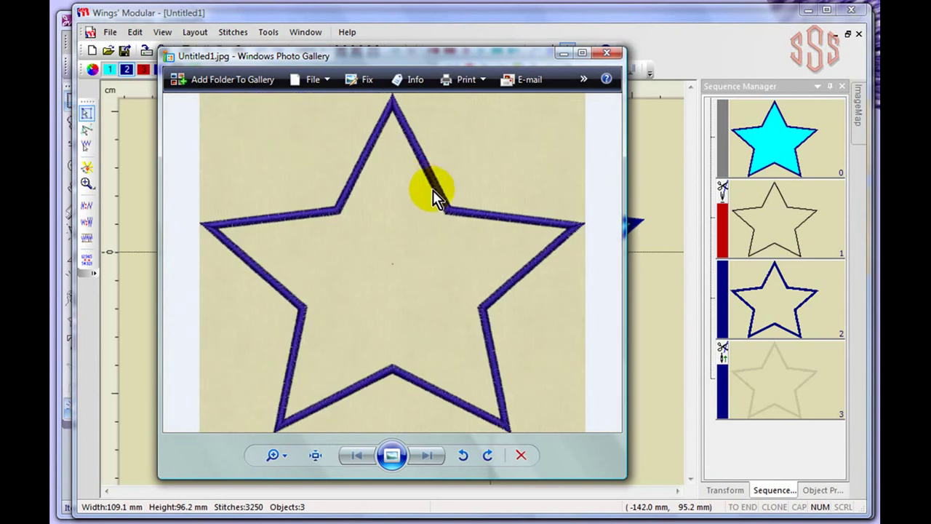
click(614, 54)
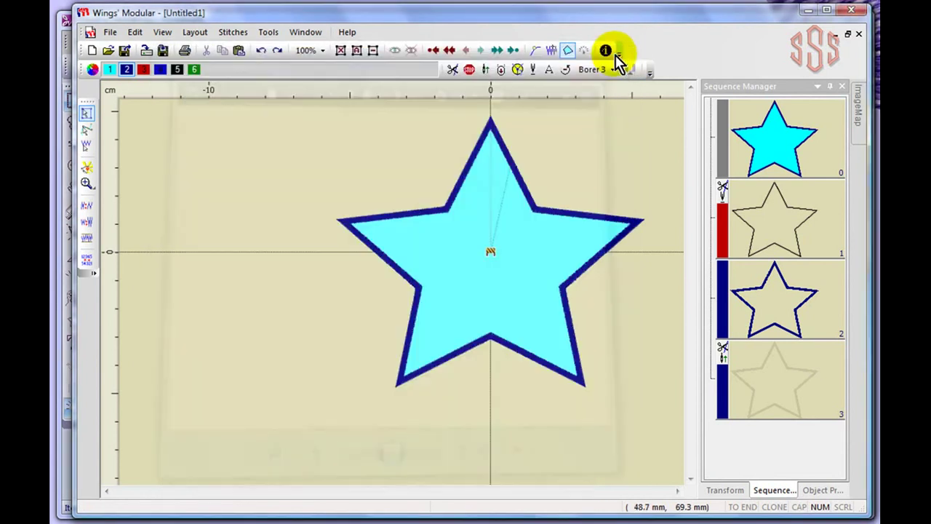
Browse the Creative DRAWings Samples folder and open the butterfly design CDW0144.ngs
click(109, 50)
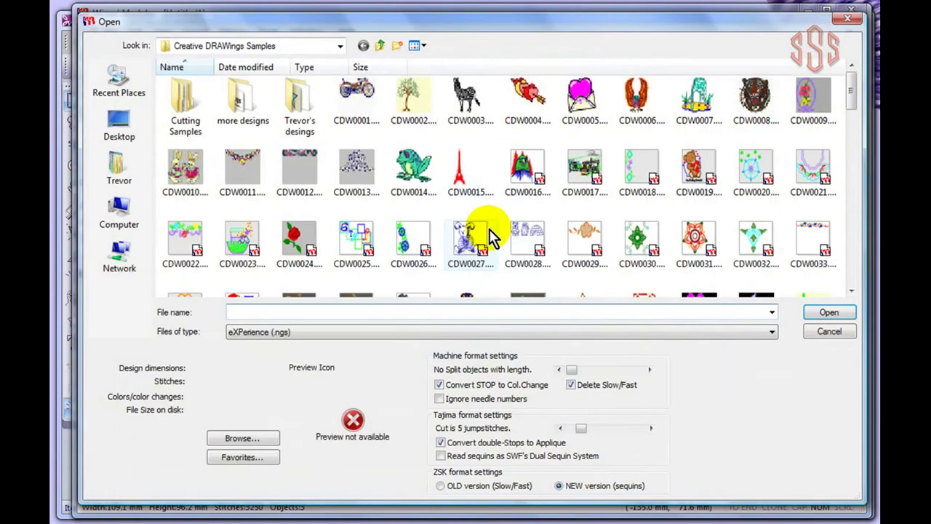
click(409, 172)
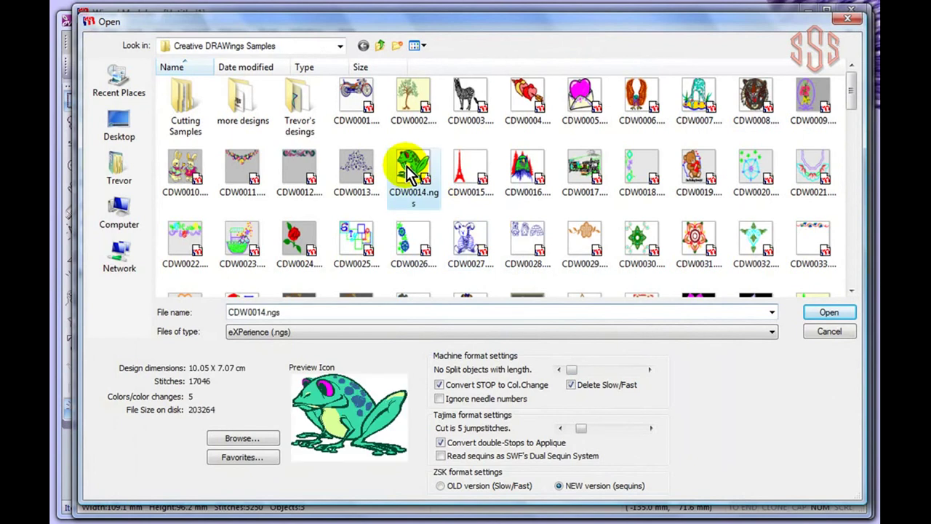
scroll(855, 251, down, 10)
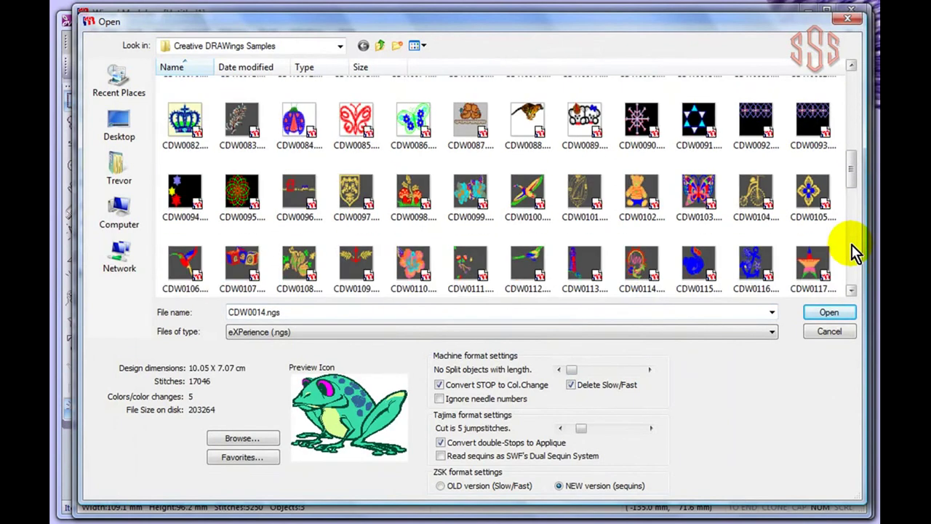
scroll(855, 251, down, 3)
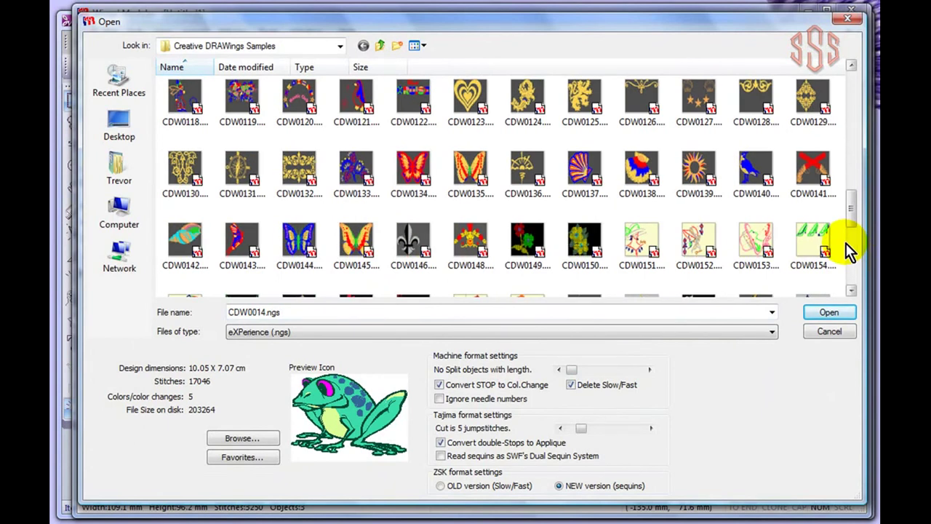
click(300, 246)
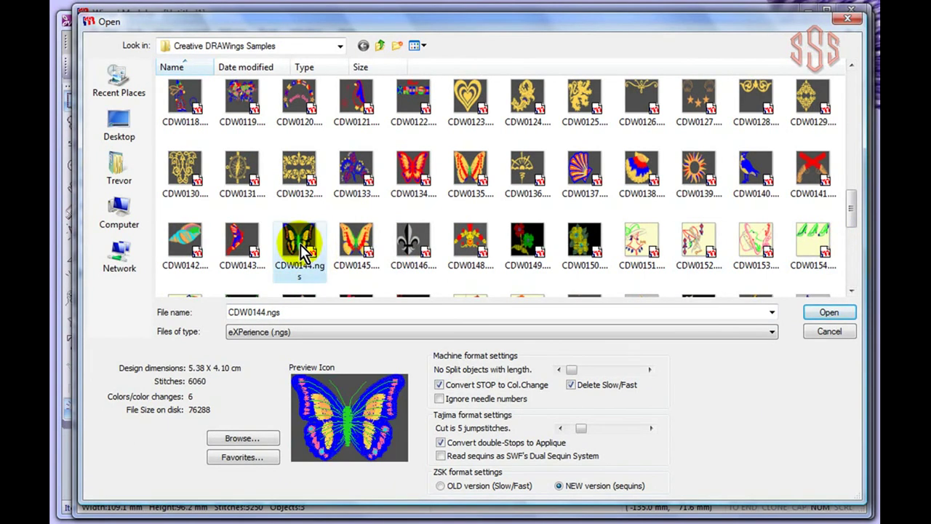
click(841, 318)
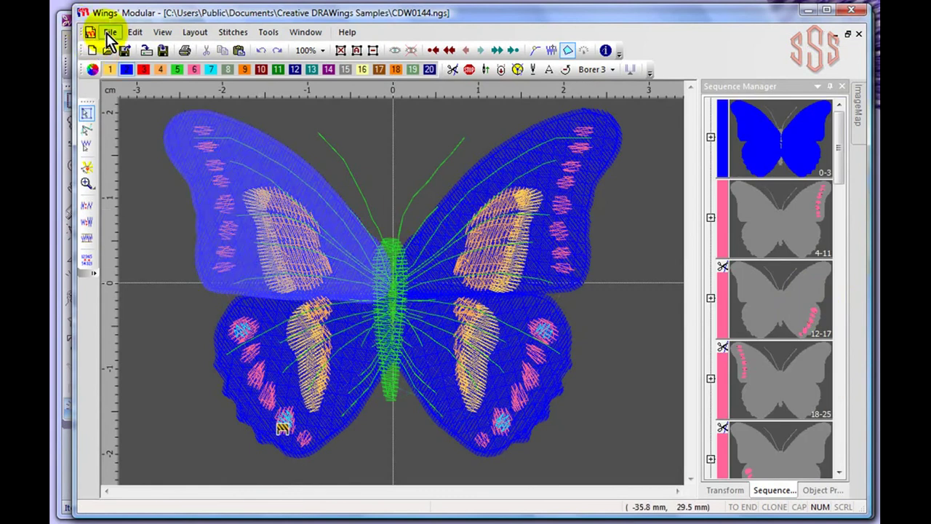
Start exporting the butterfly design to an image and choose the Desktop as the save location
click(109, 32)
mouse_move(132, 186)
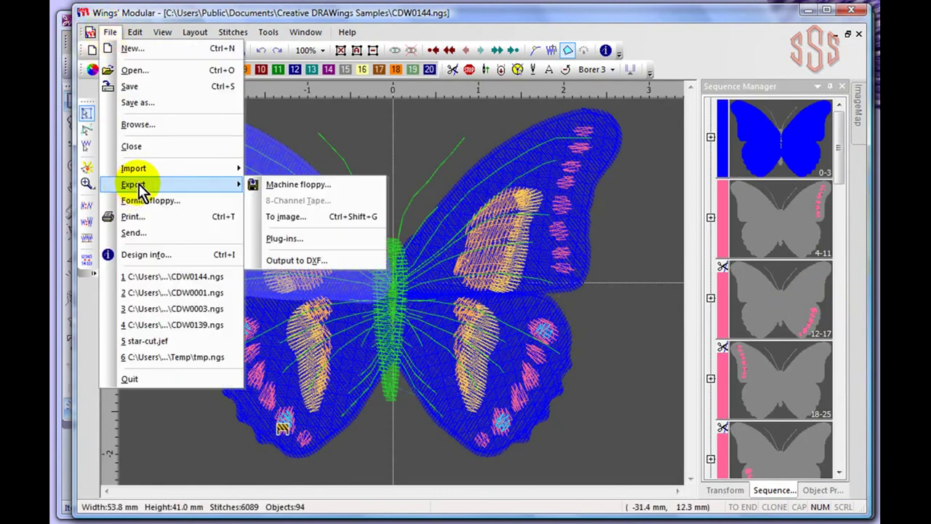
click(307, 217)
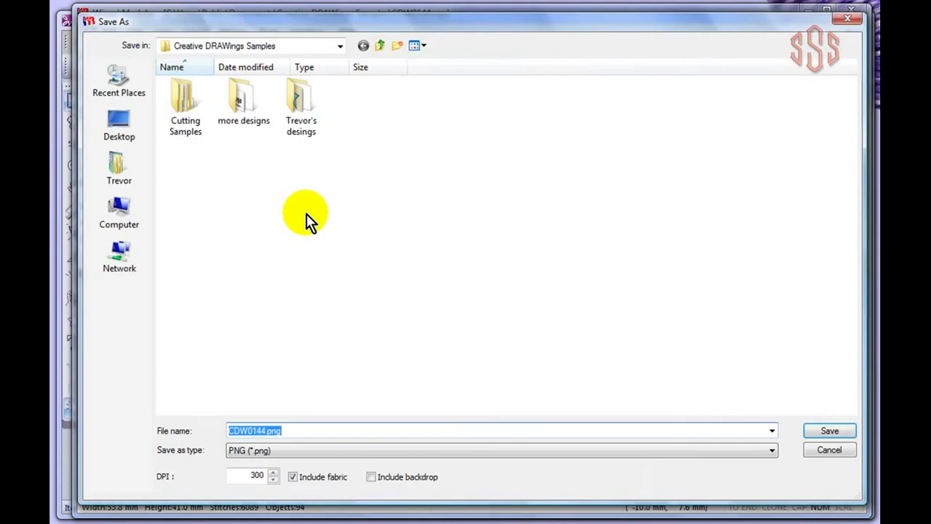
click(253, 45)
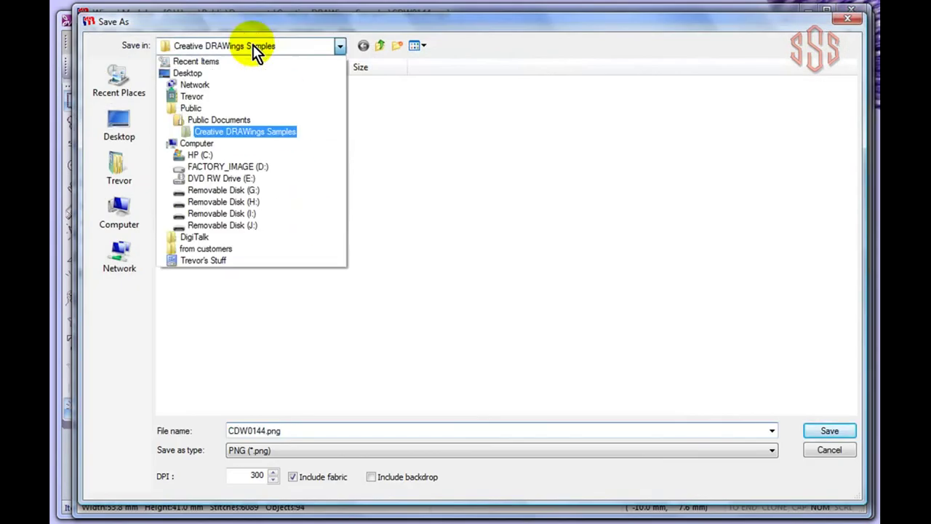
click(201, 76)
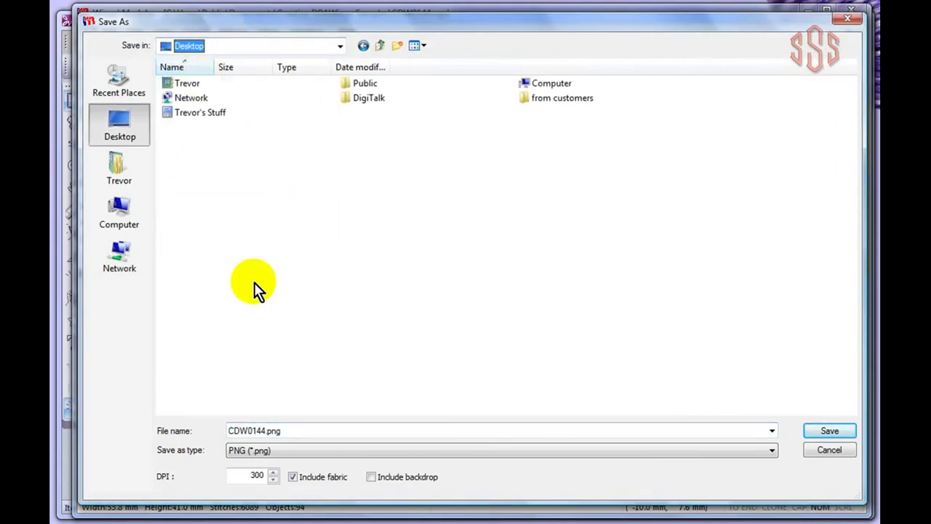
Save the butterfly image in JPEG format as CDW0144.jpg and close the photo viewer showing it
click(298, 449)
click(287, 474)
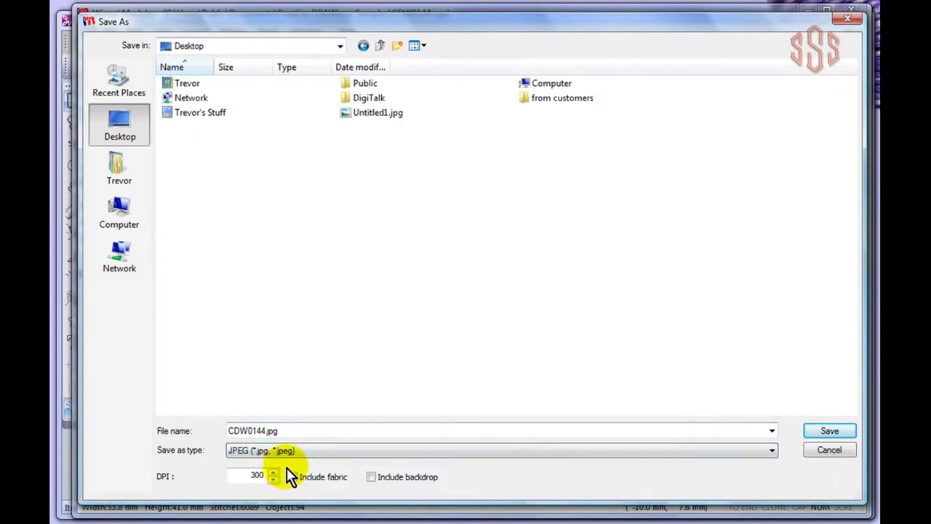
click(830, 431)
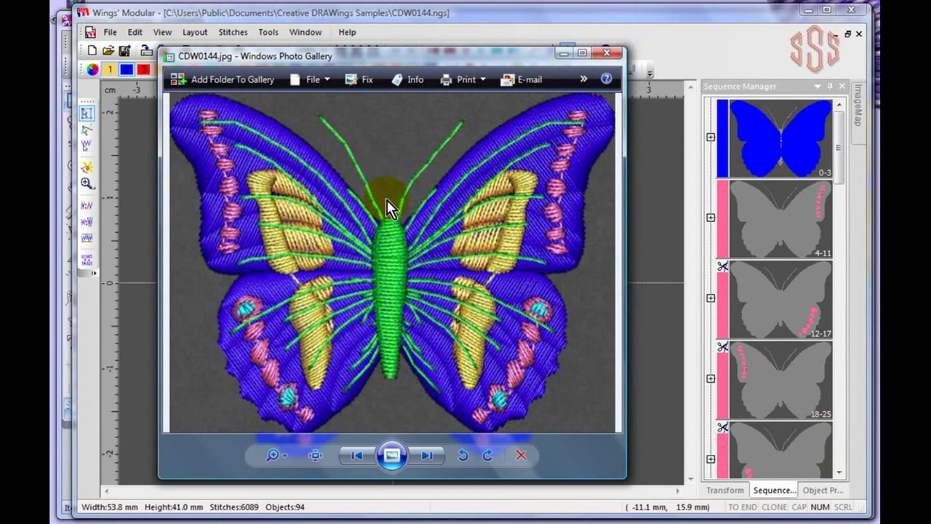
click(607, 51)
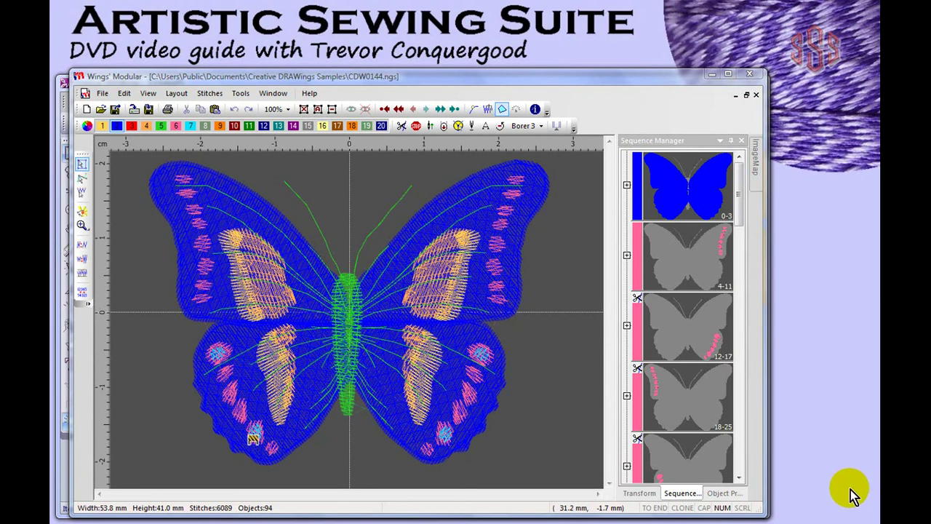
Open the design info of the butterfly design to view its general details
click(248, 224)
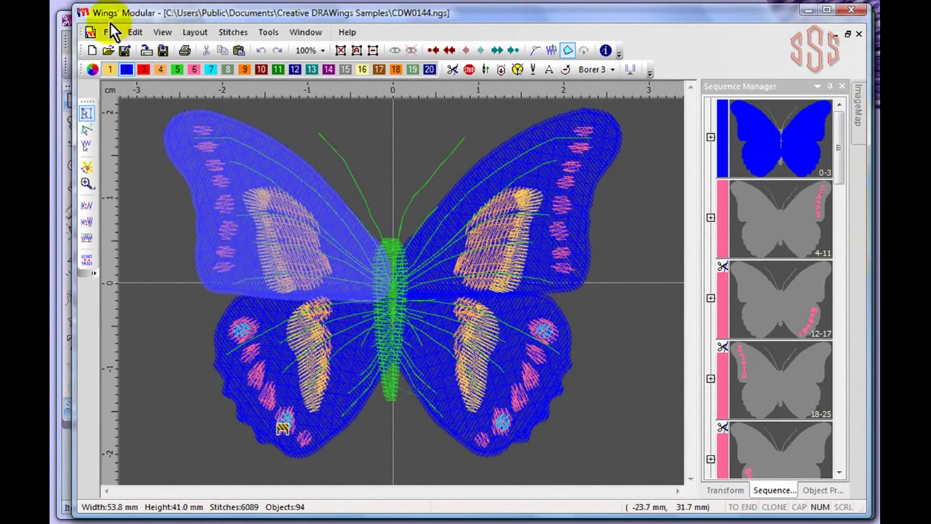
click(109, 32)
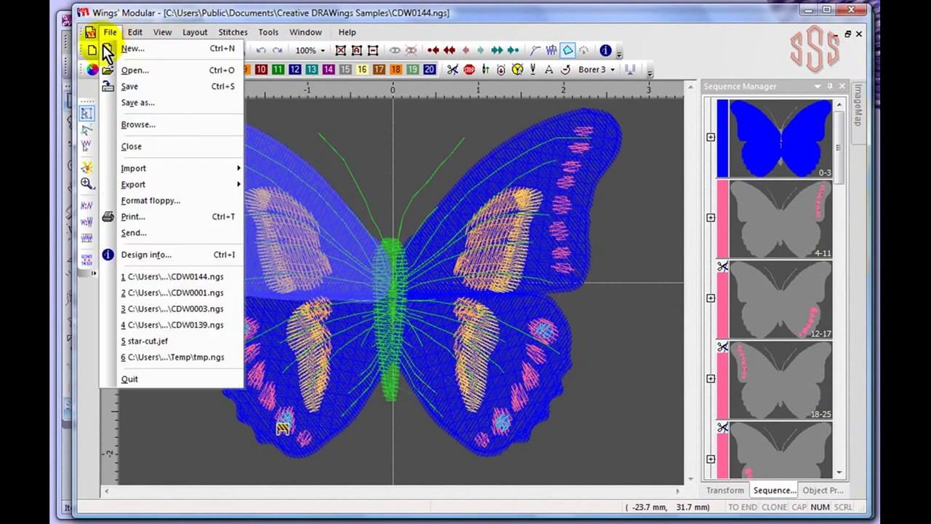
click(138, 256)
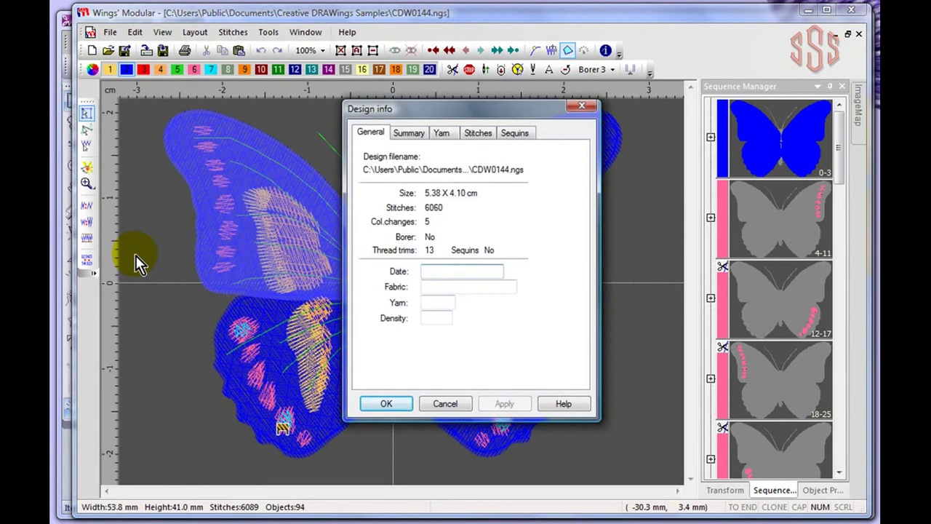